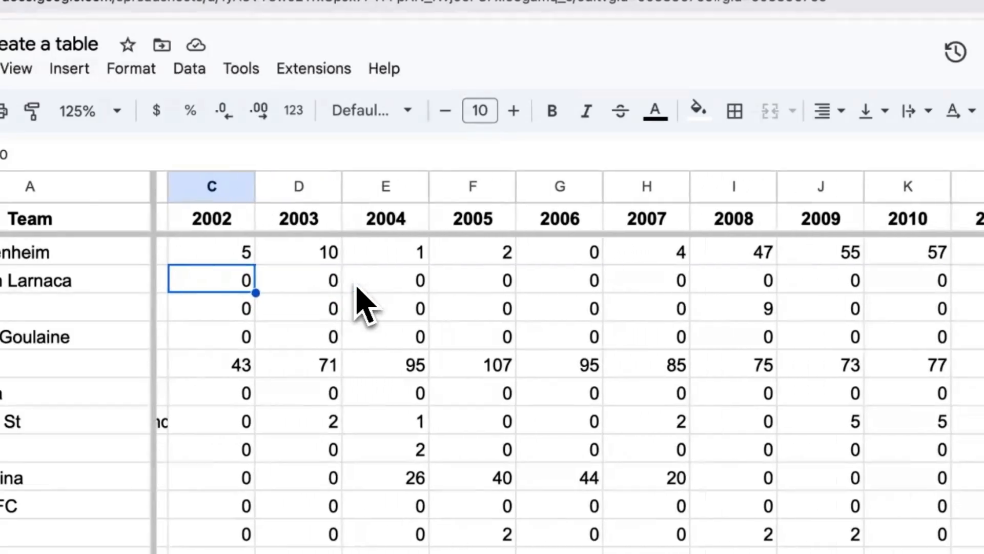
- Look across the yearly goal columns of the spreadsheet and select the Total goals column
scroll(358, 287, right, 10)
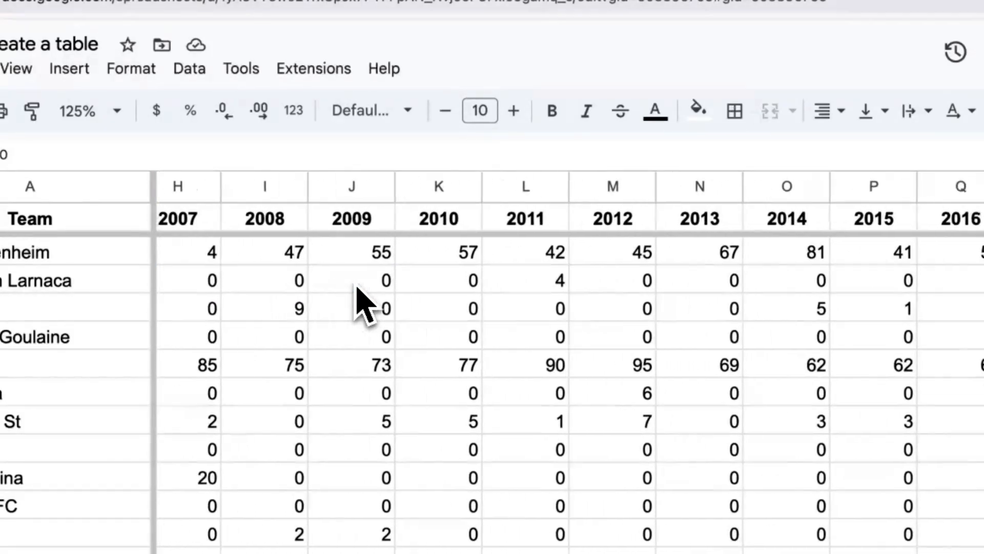
scroll(365, 305, right, 5)
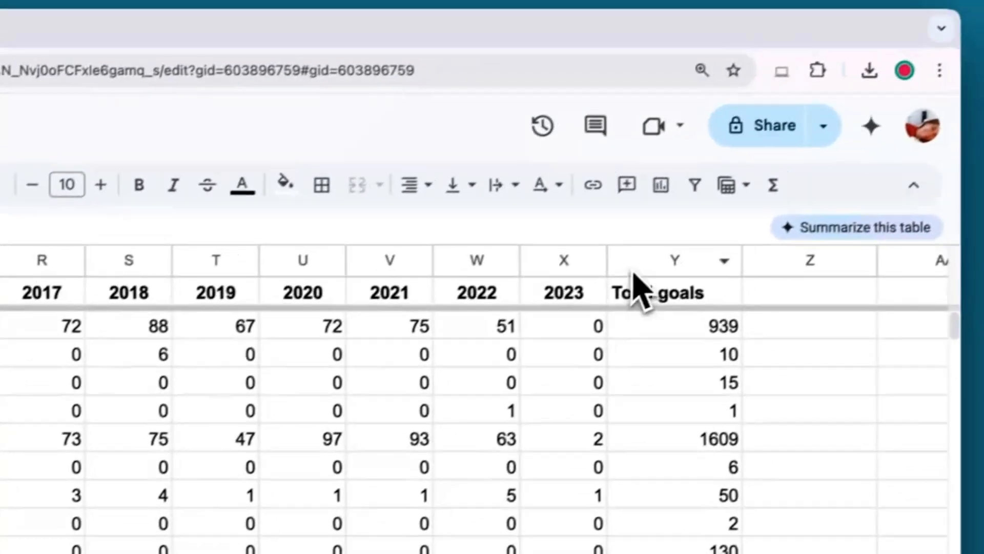
click(608, 272)
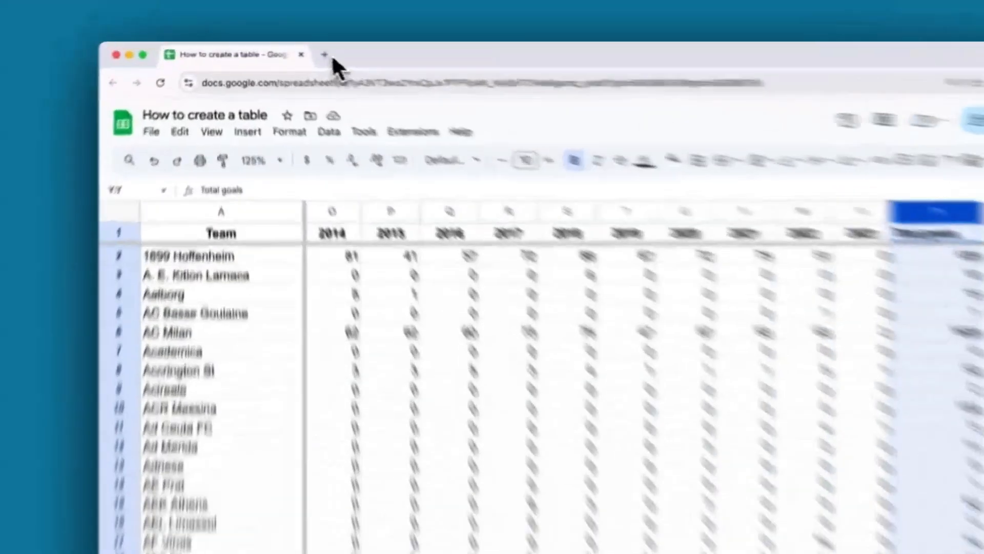
- Open the Datawrapper dashboard at app.datawrapper.de in a new browser tab
click(292, 50)
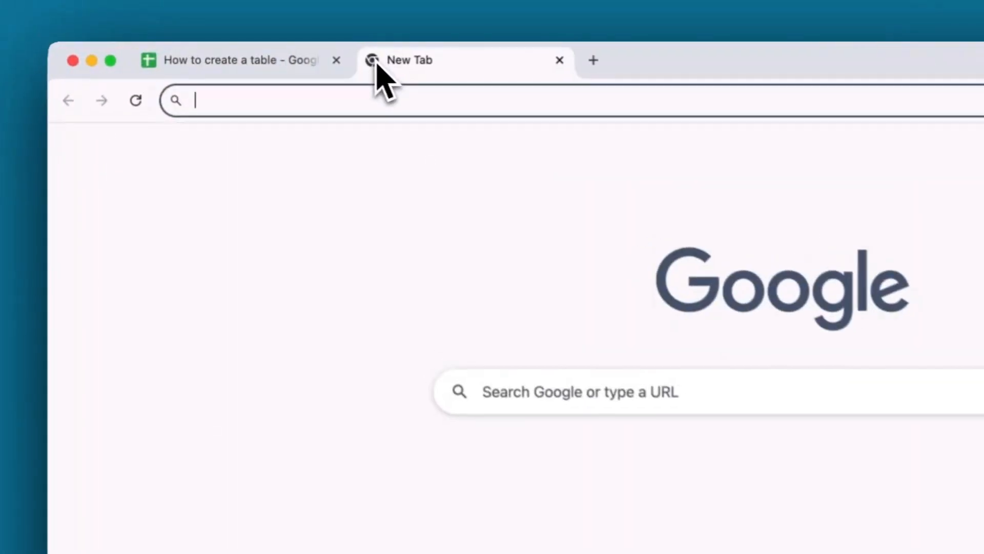
text(app.)
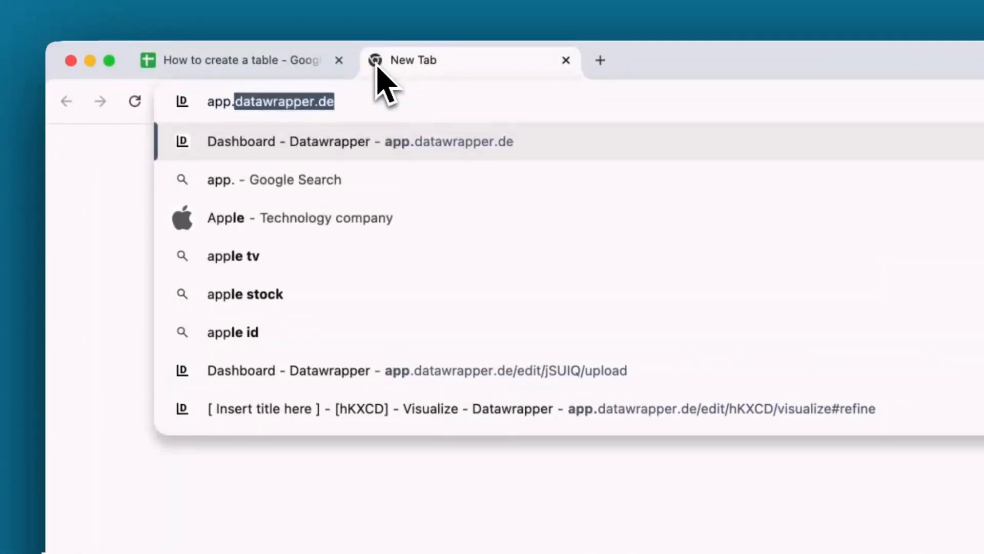
text(datawrapper.de)
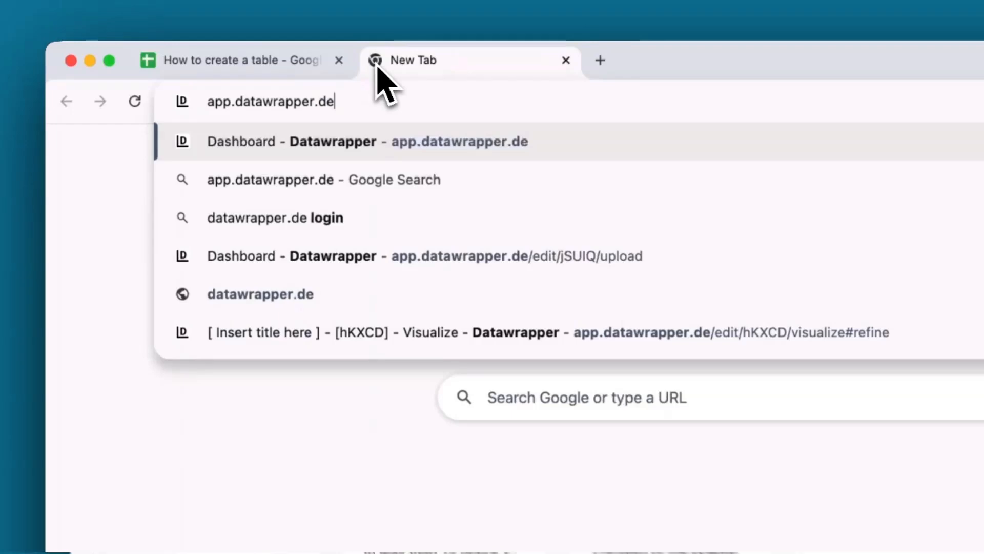
key(Return)
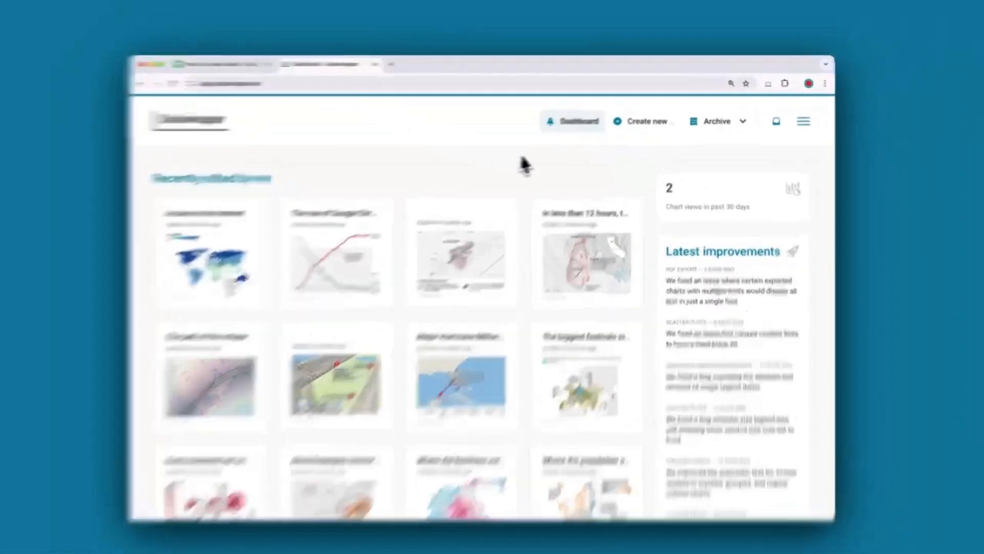
- Paste the copied team goals data into a new Datawrapper table and proceed through the data check to the Visualize stage
mouse_move(544, 177)
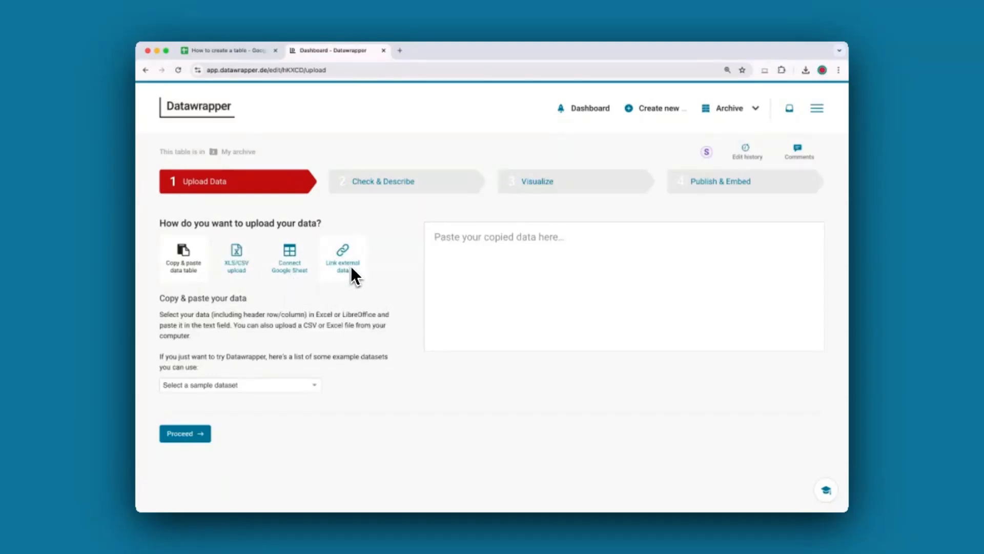
click(480, 282)
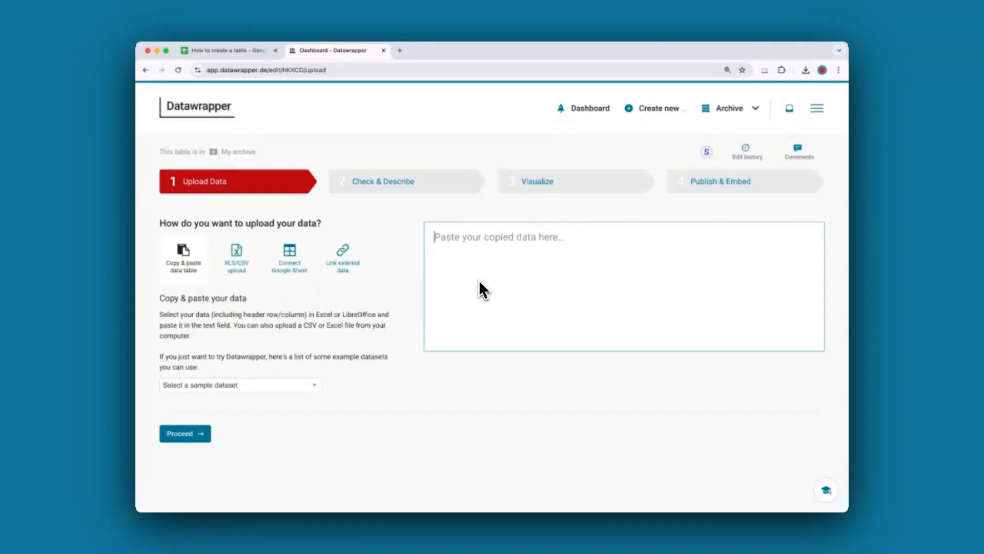
key(super+v)
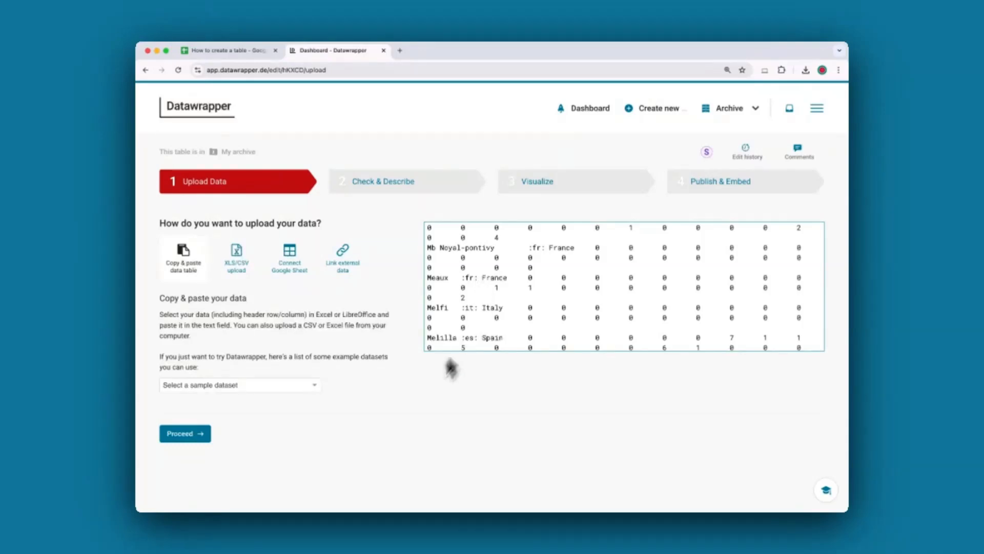
click(200, 433)
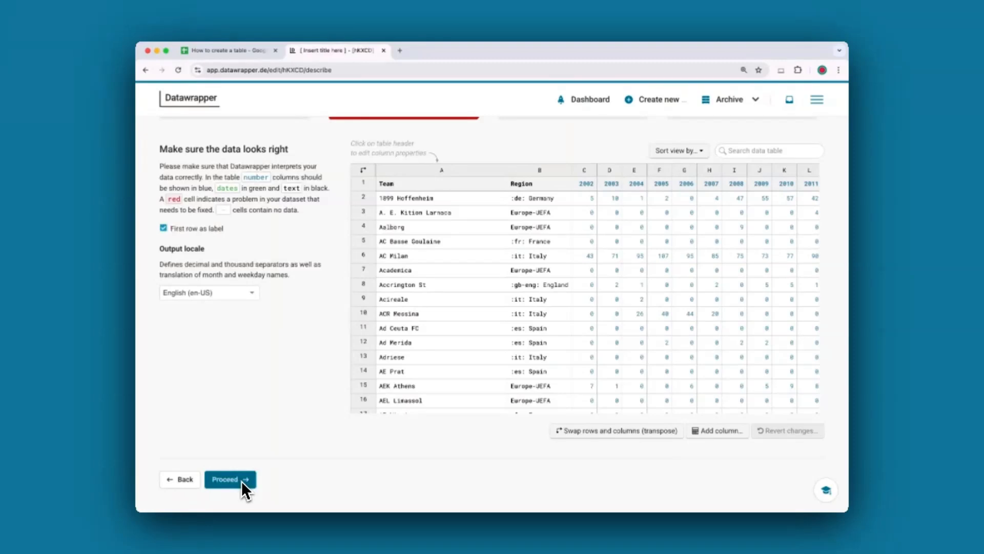
click(241, 482)
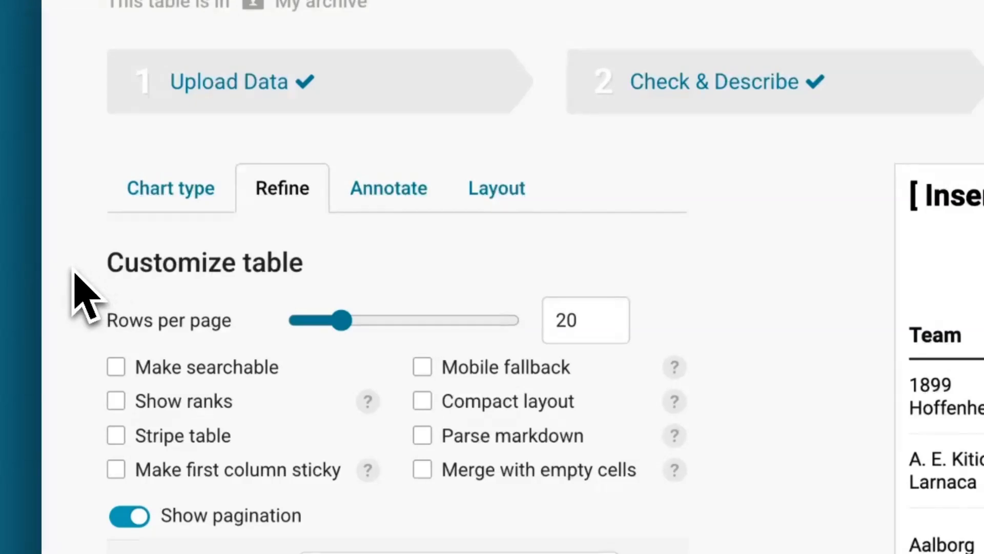
- Set the table's rows per page to 15
scroll(84, 296, down, 5)
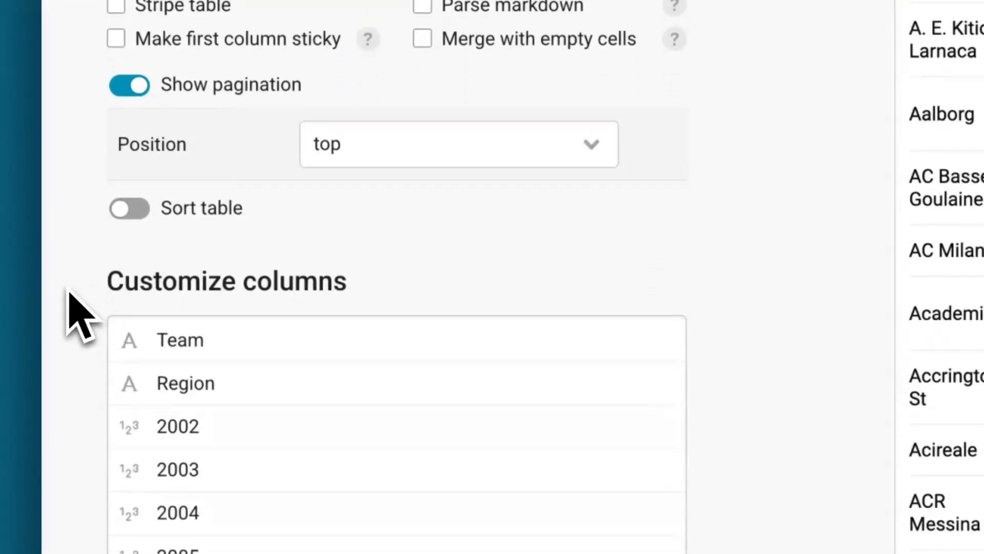
scroll(77, 314, down, 9)
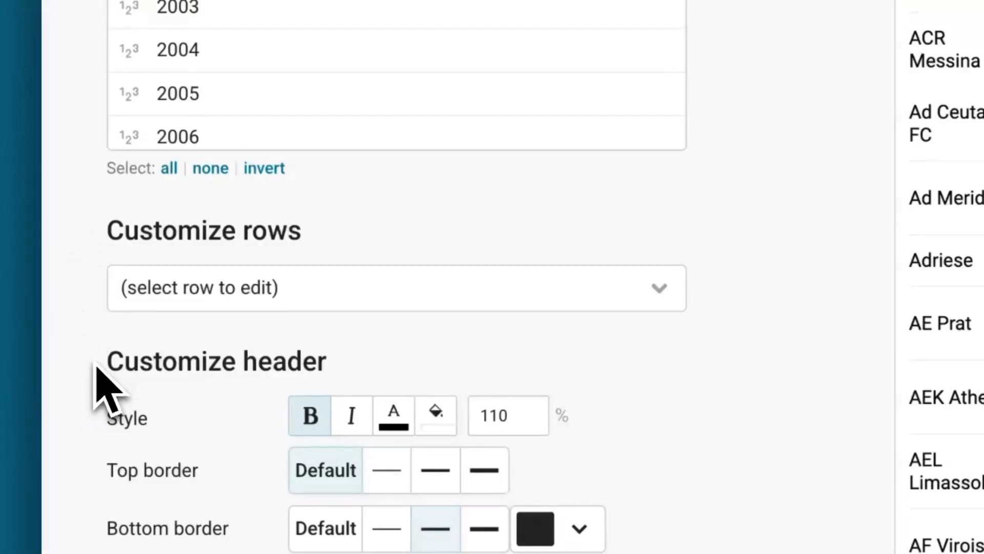
scroll(80, 359, up, 4)
scroll(77, 359, up, 12)
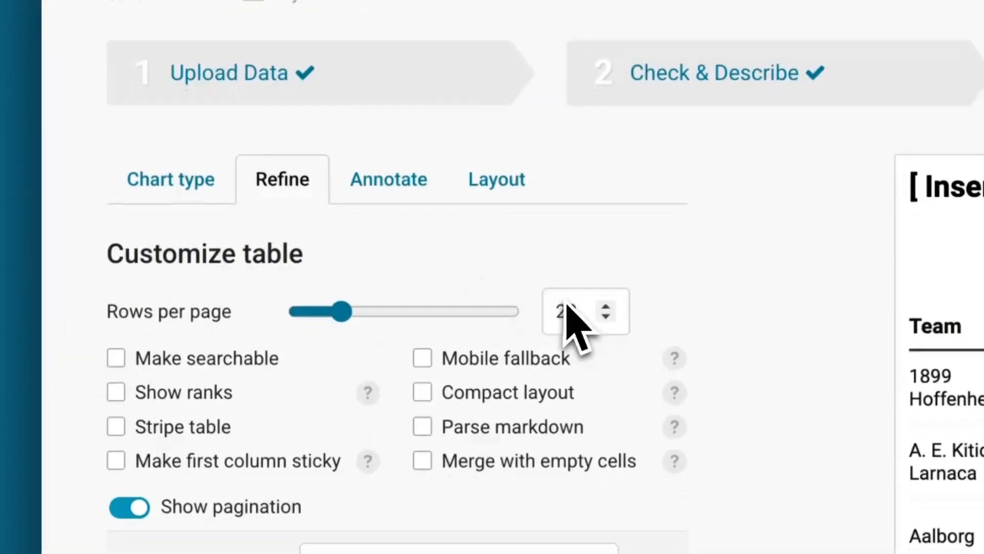
double_click(558, 323)
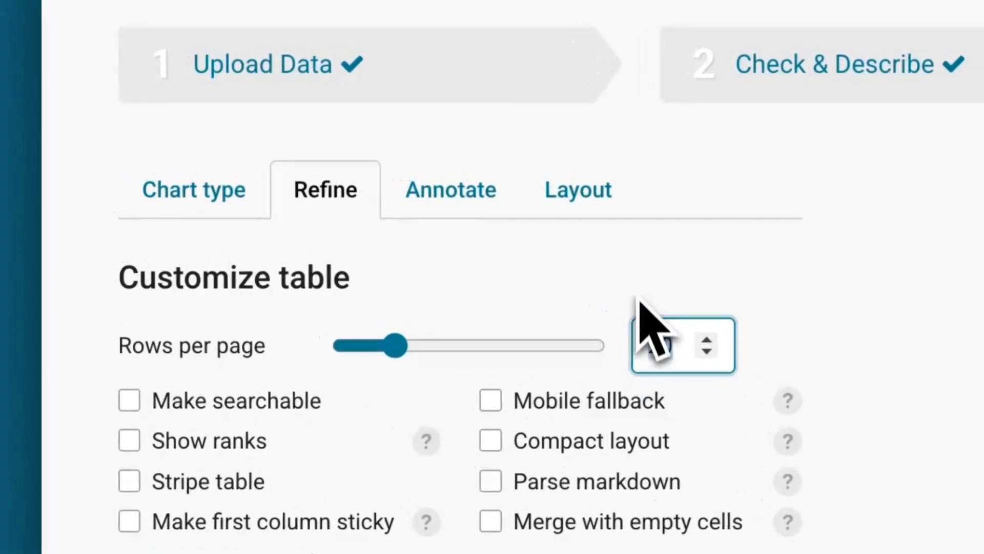
text(15)
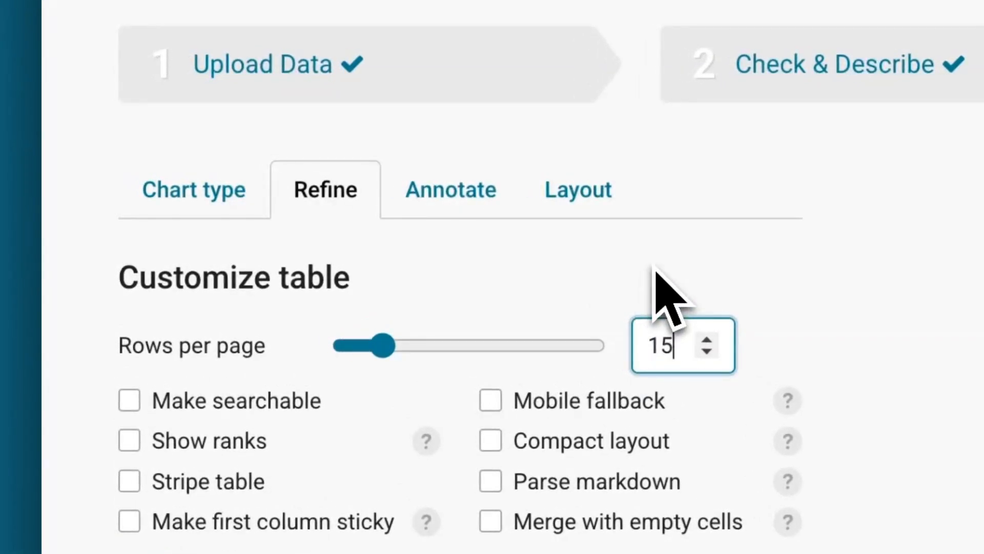
- Make the table searchable and enable the striped and compact layout options
click(130, 403)
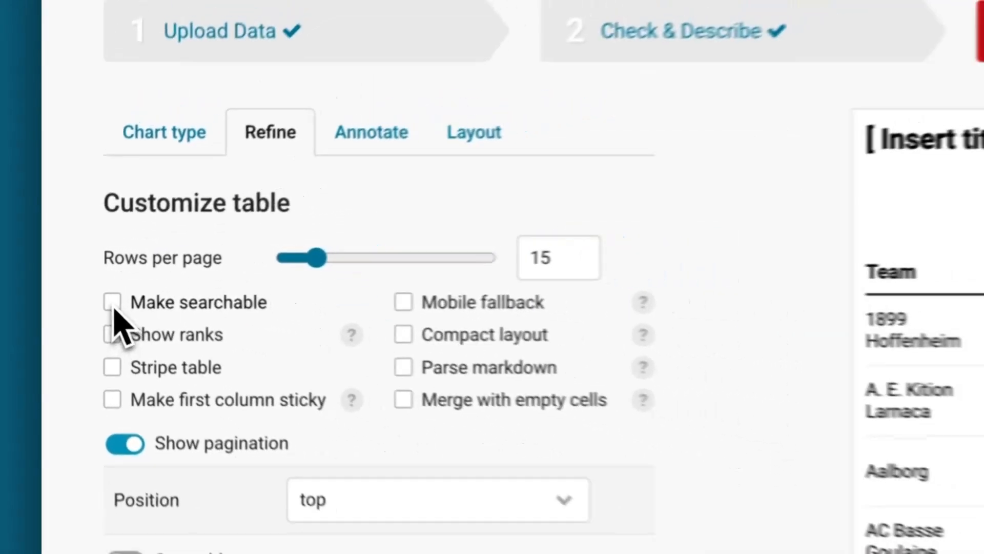
click(114, 305)
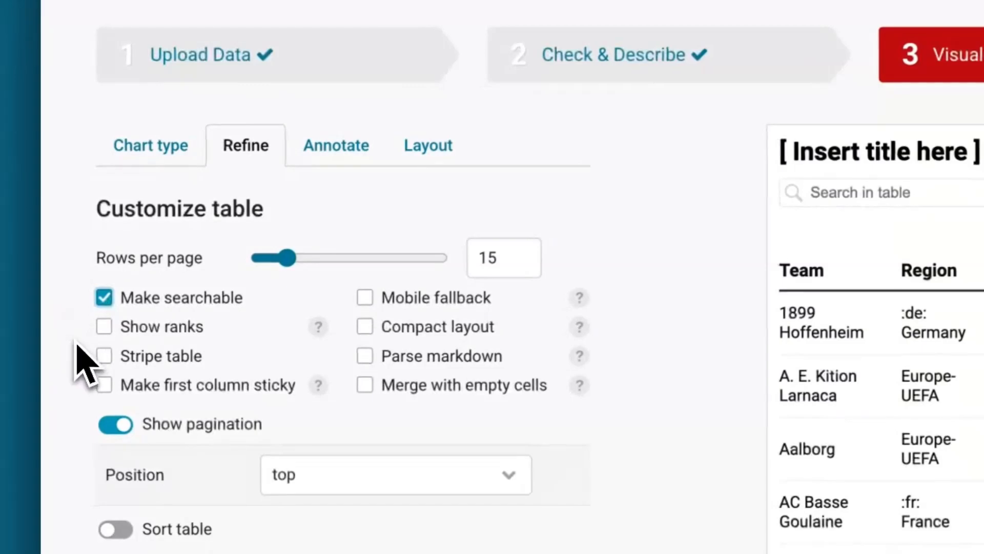
click(97, 302)
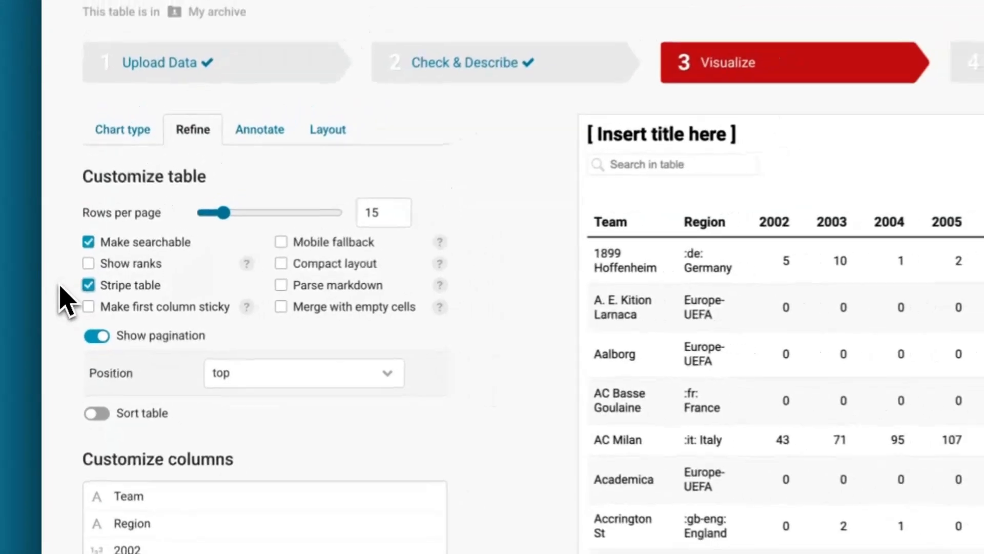
click(279, 268)
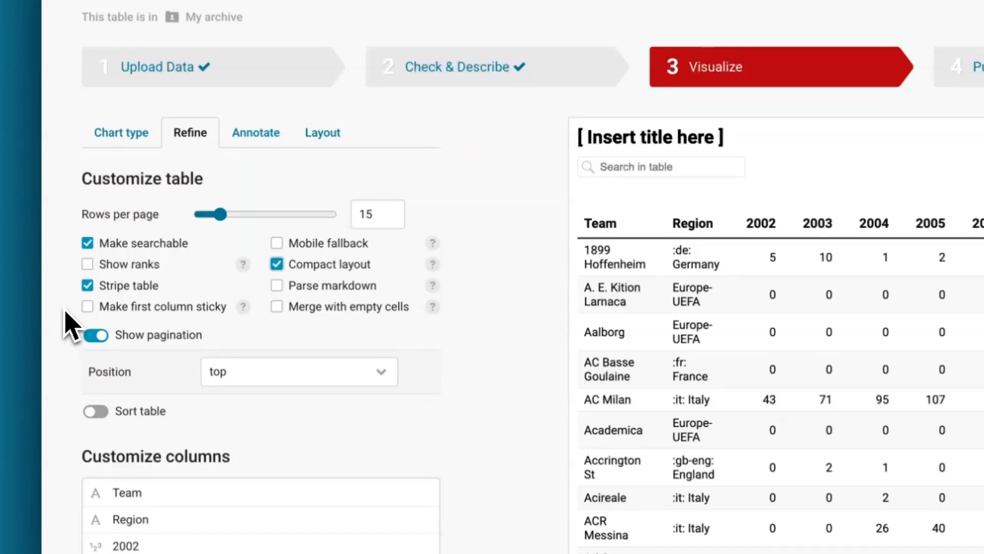
- Replace the country codes in the Region column with flags in the circle format
scroll(72, 325, down, 2)
scroll(72, 325, down, 4)
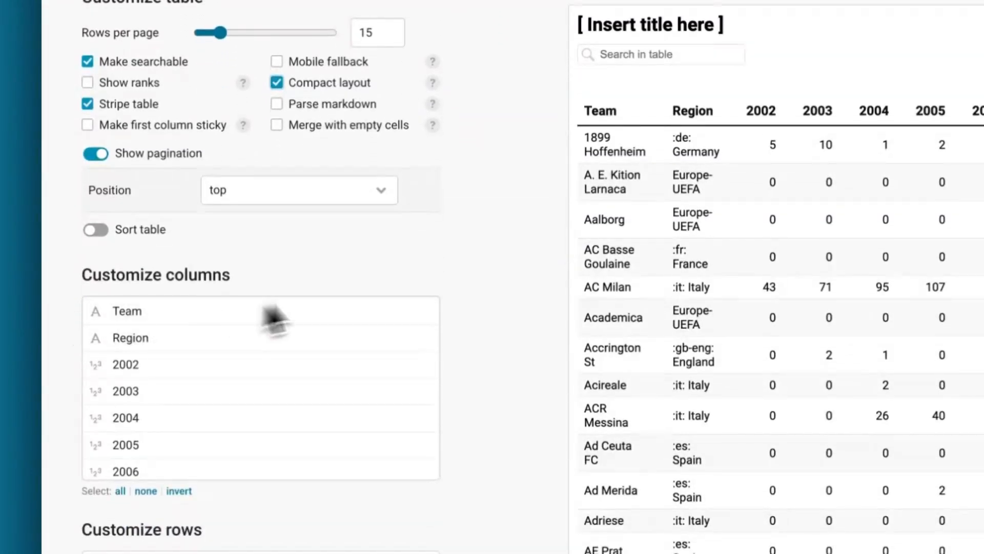
drag(625, 162, 664, 165)
double_click(634, 305)
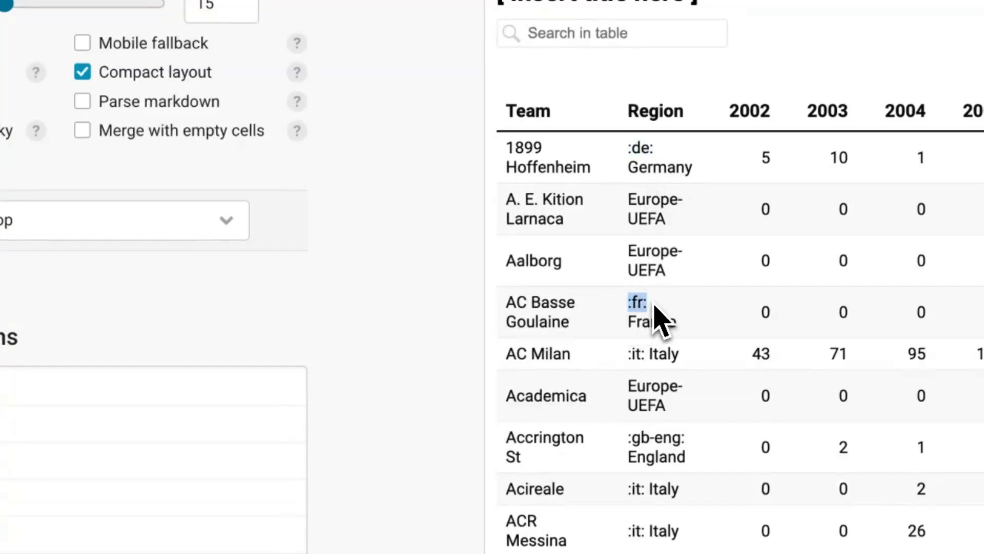
click(653, 323)
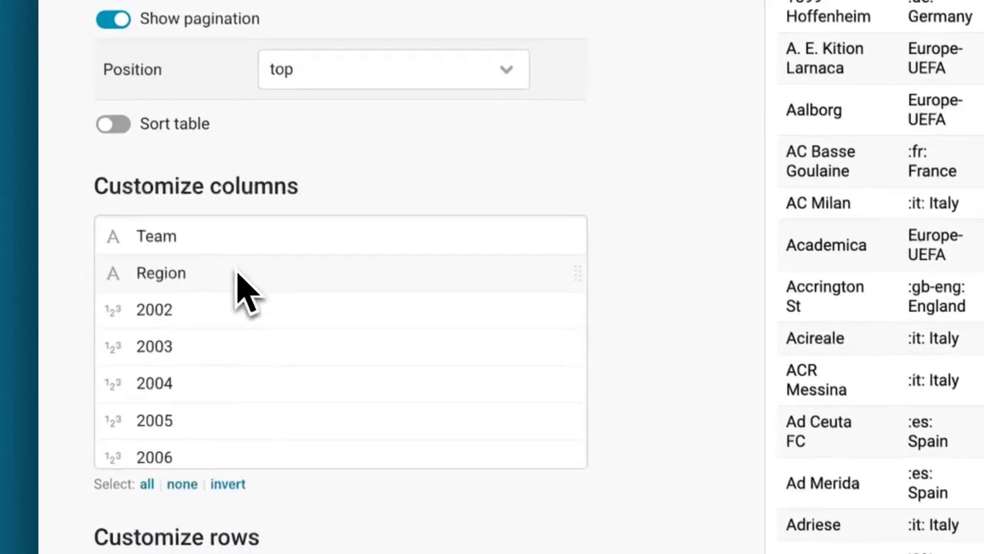
click(237, 273)
scroll(99, 231, down, 2)
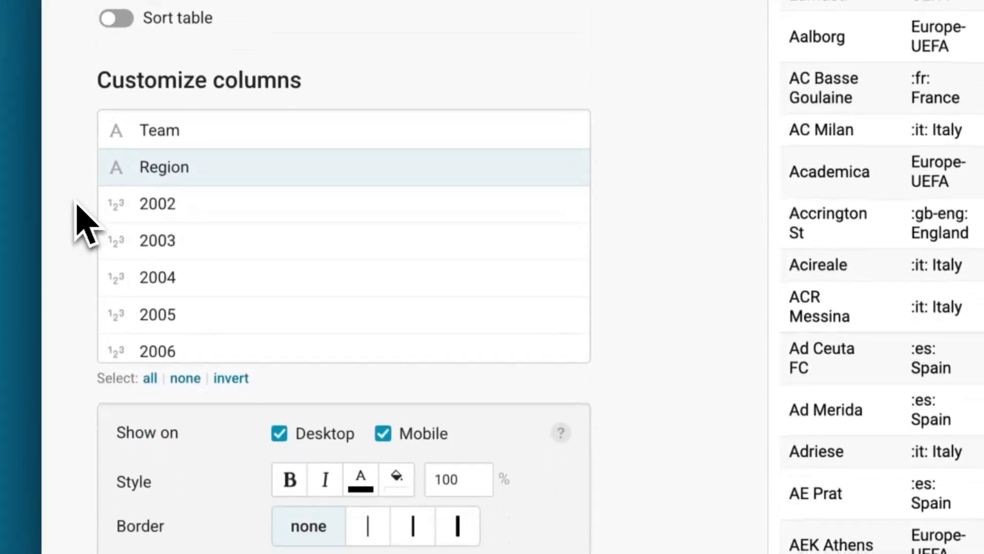
scroll(85, 223, down, 5)
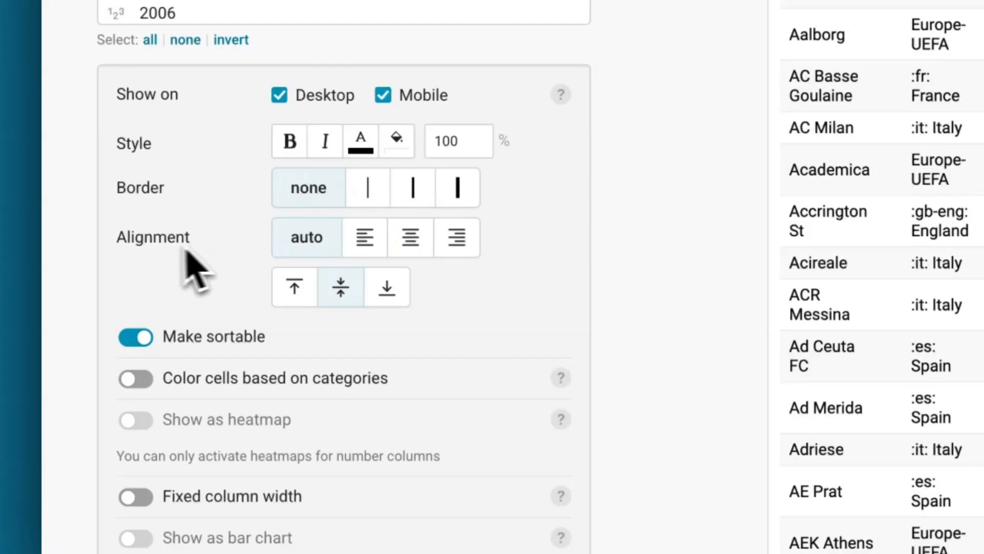
scroll(80, 272, down, 4)
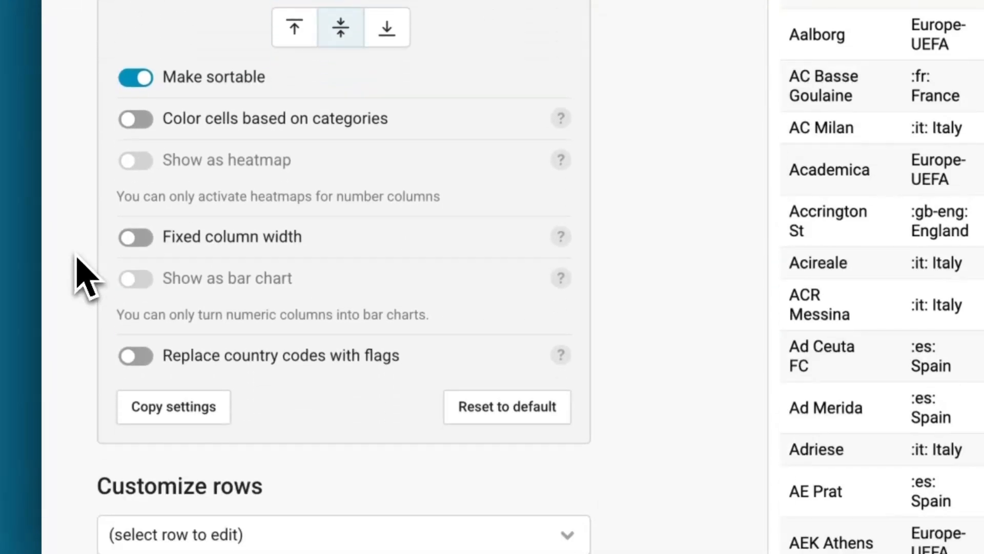
click(145, 359)
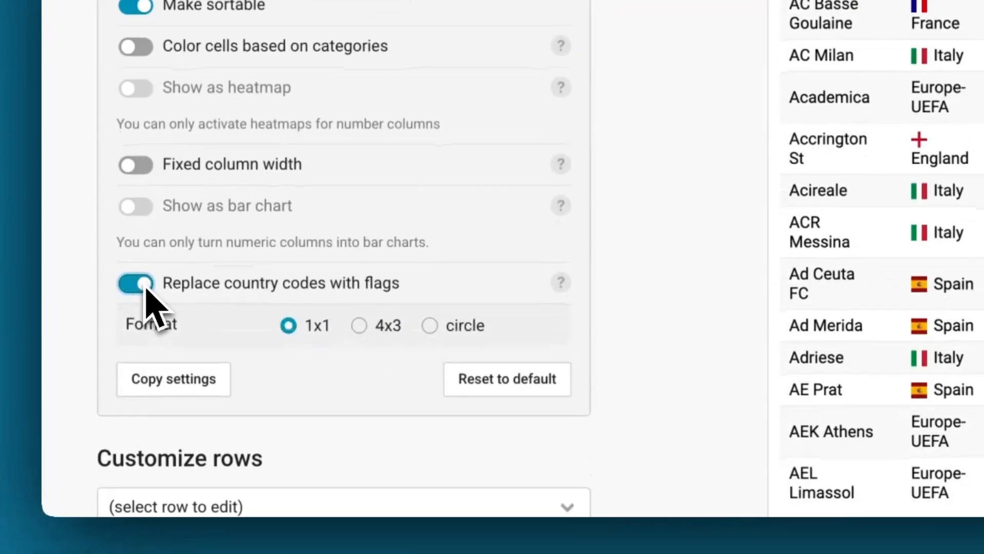
click(430, 321)
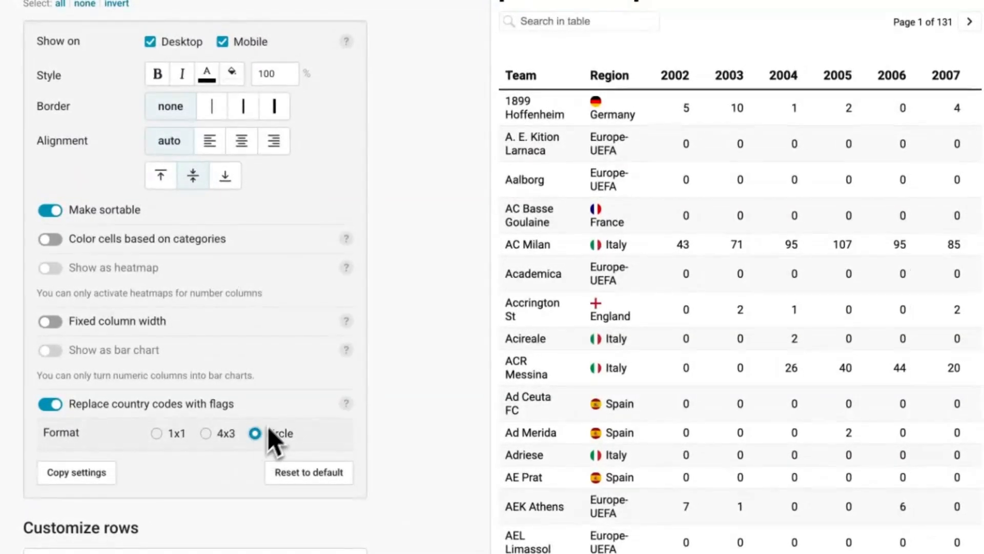
- Combine the year columns 2002 through 2023 into a single tiny-chart column
scroll(681, 277, right, 10)
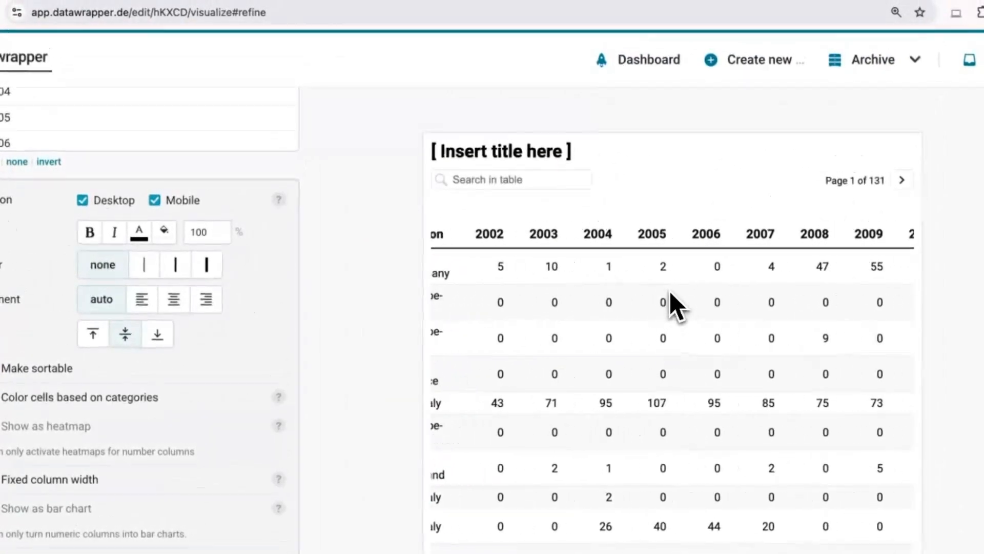
scroll(672, 302, right, 7)
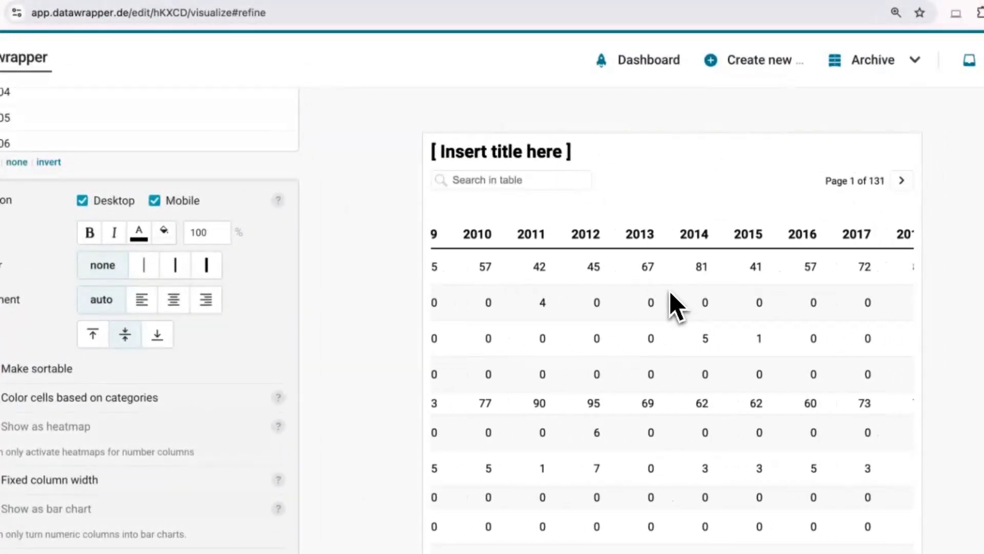
scroll(676, 307, right, 3)
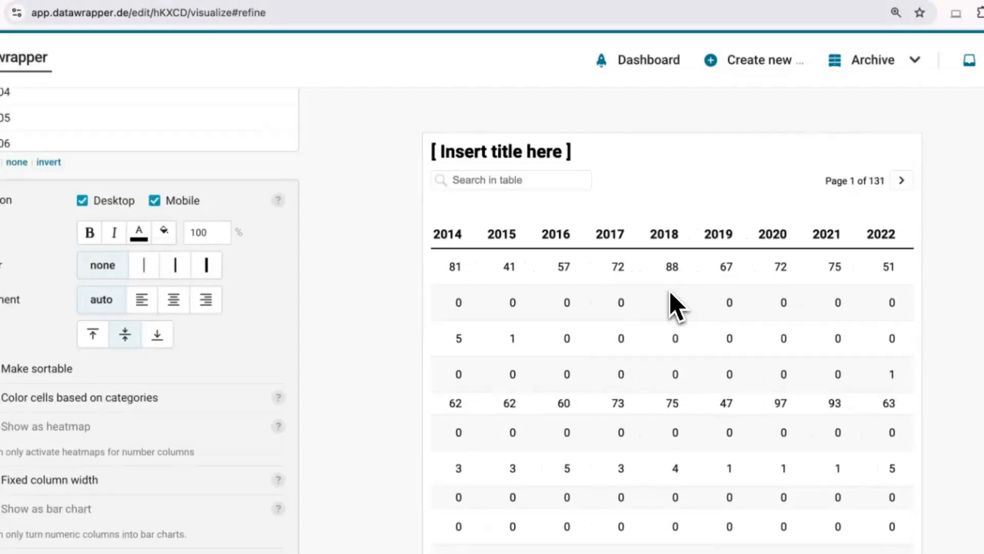
scroll(364, 233, up, 2)
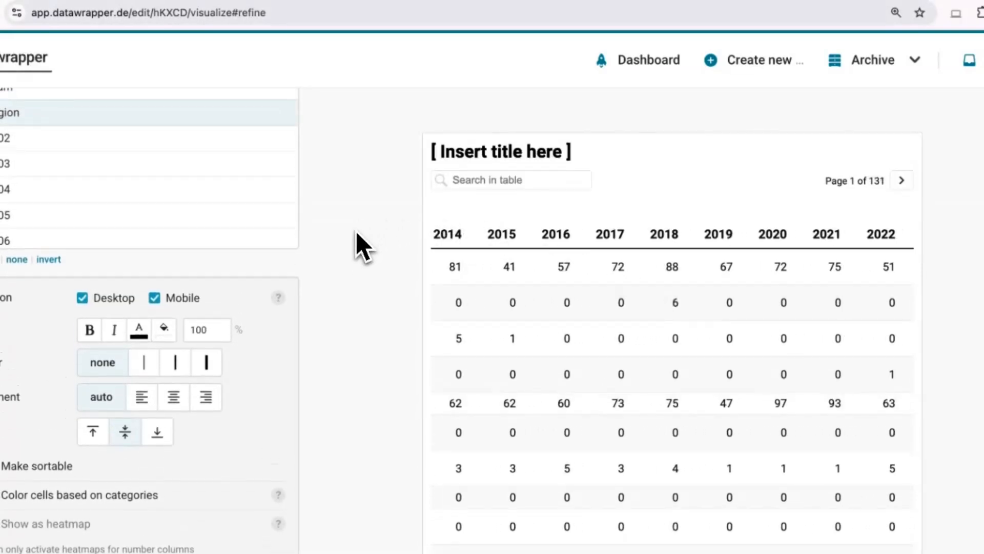
click(194, 159)
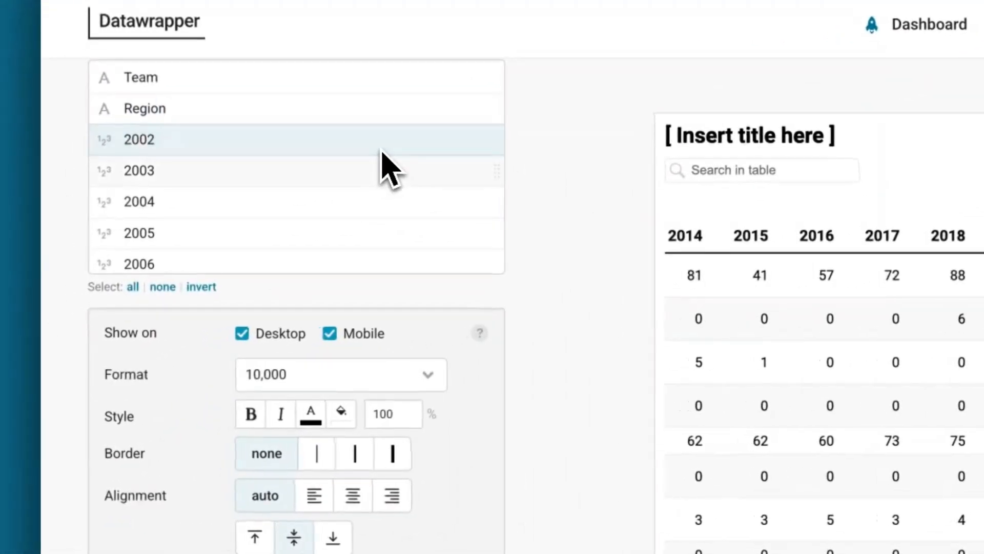
scroll(191, 230, down, 1)
scroll(367, 214, down, 10)
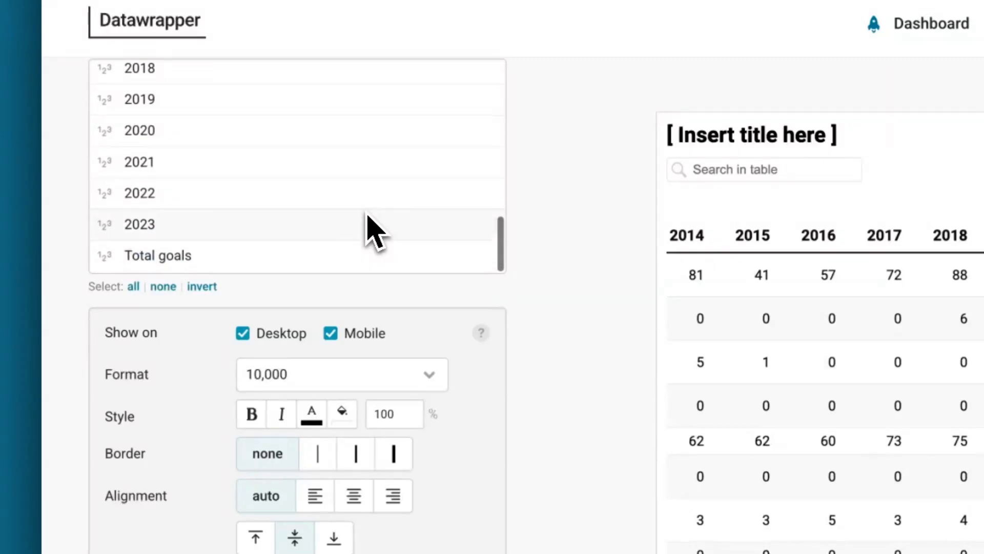
shift+click(342, 226)
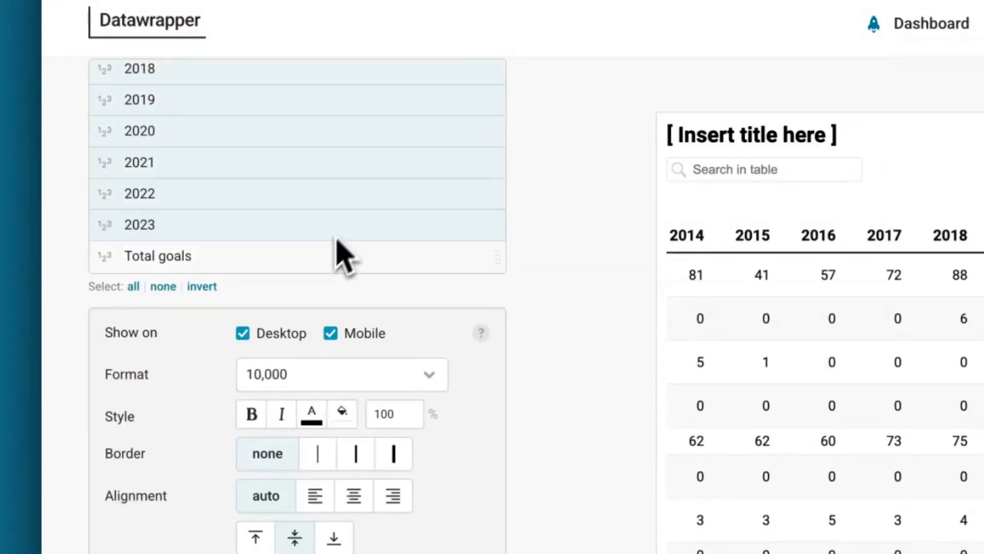
scroll(338, 251, down, 5)
scroll(77, 233, down, 4)
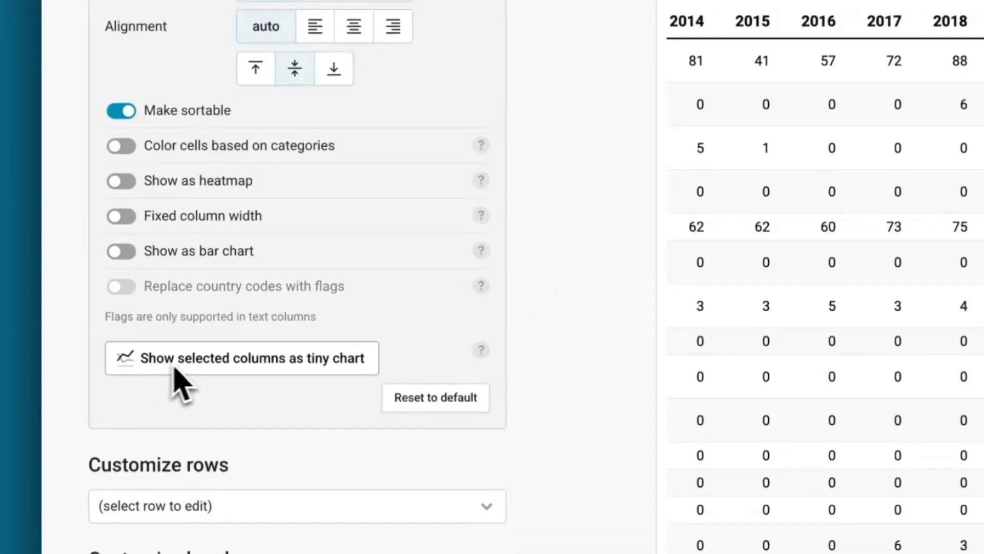
click(177, 361)
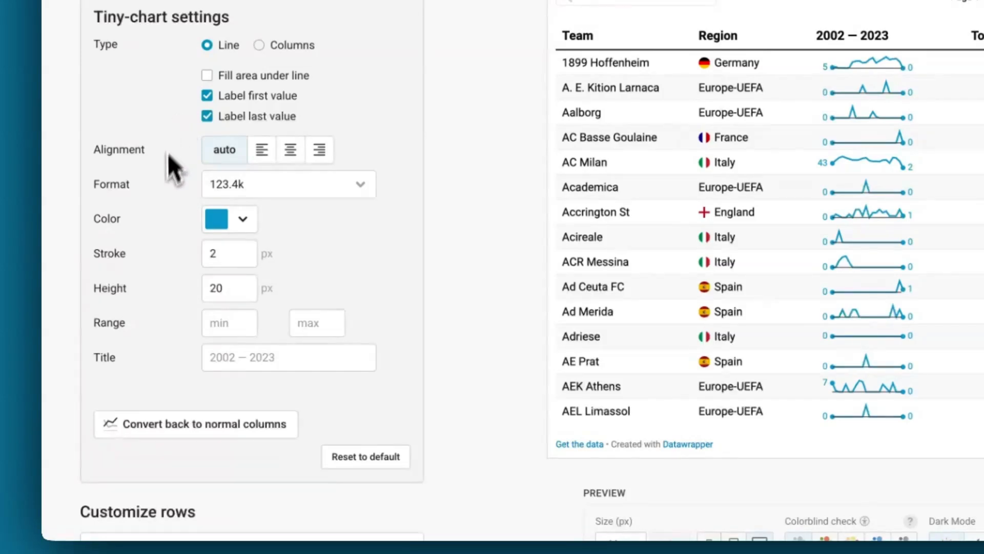
- Set the 2002–2023 tiny chart's line color to dark blue and its stroke to 1.5 px
click(241, 219)
click(262, 258)
click(321, 372)
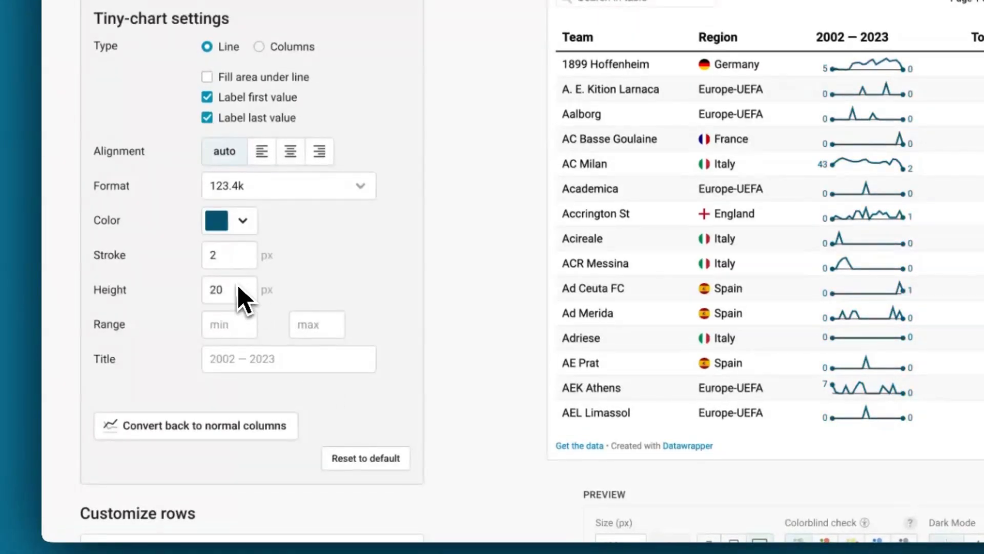
click(248, 260)
- Title the tiny-chart column "Goals scored over time (2002–2023)"
click(294, 359)
text(Goals scored )
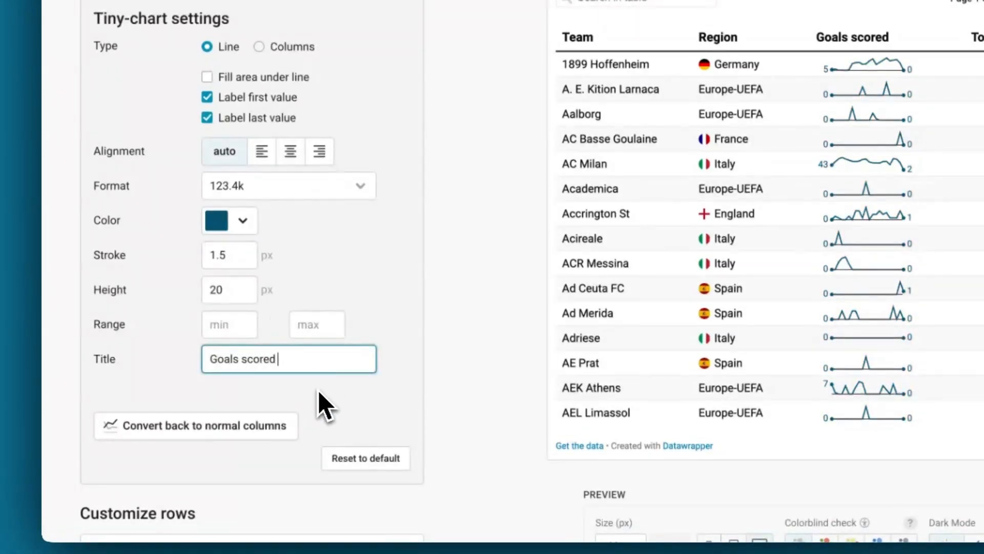
text(over time (2002–2023))
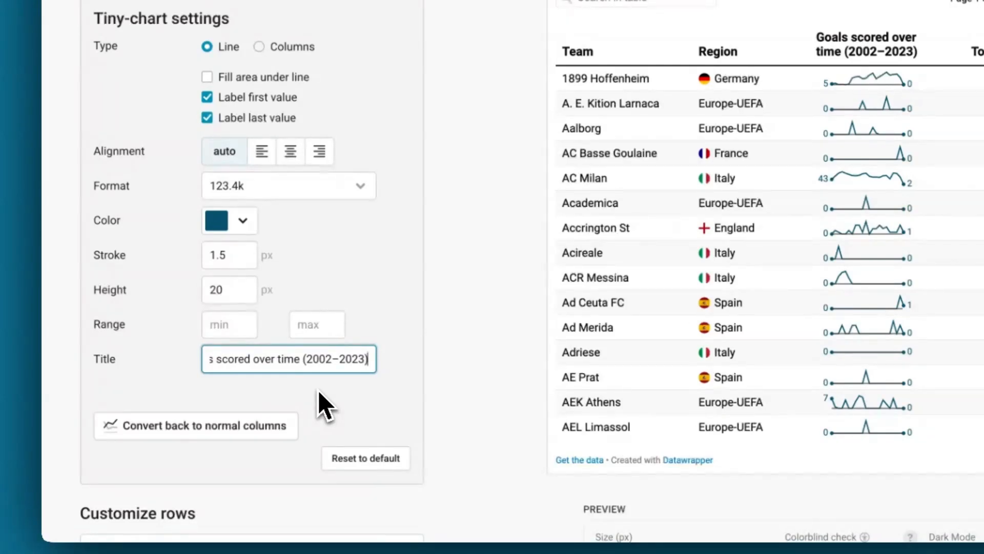
- Show the Total goals column as a bar chart
scroll(447, 346, up, 3)
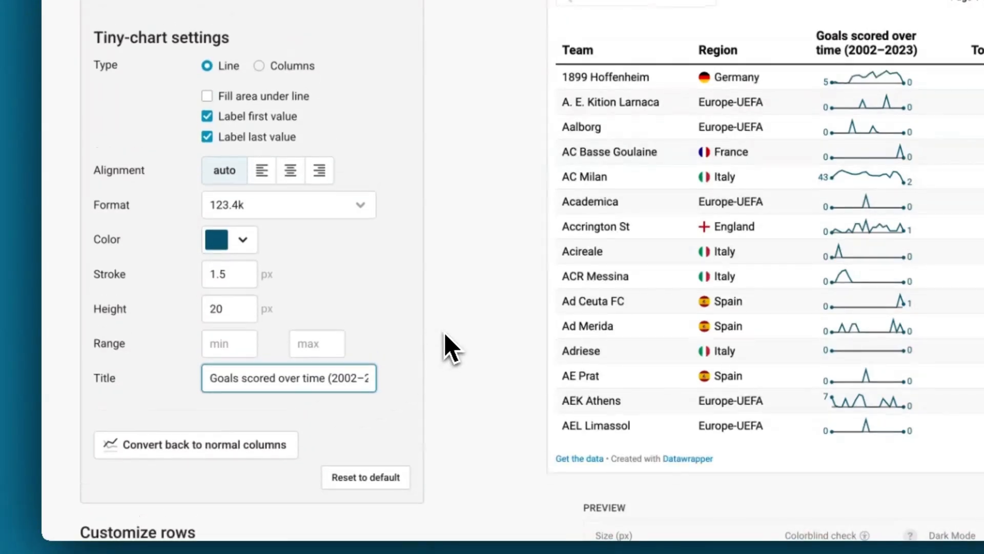
scroll(445, 334, up, 1)
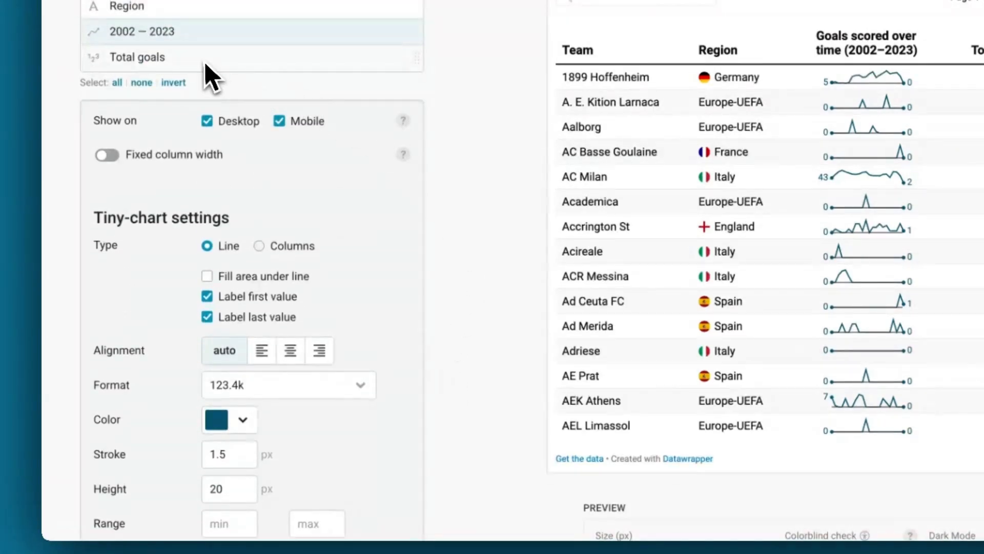
click(197, 125)
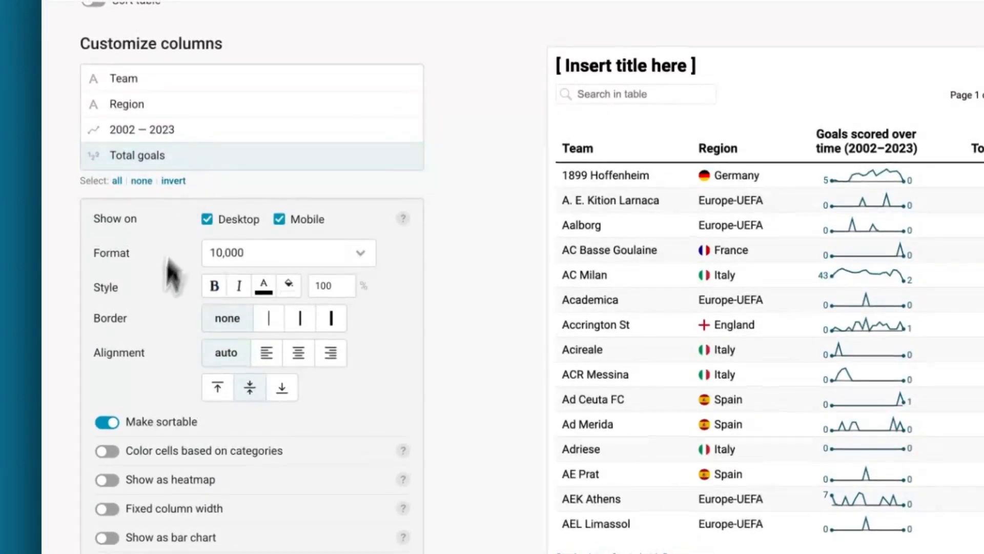
click(105, 443)
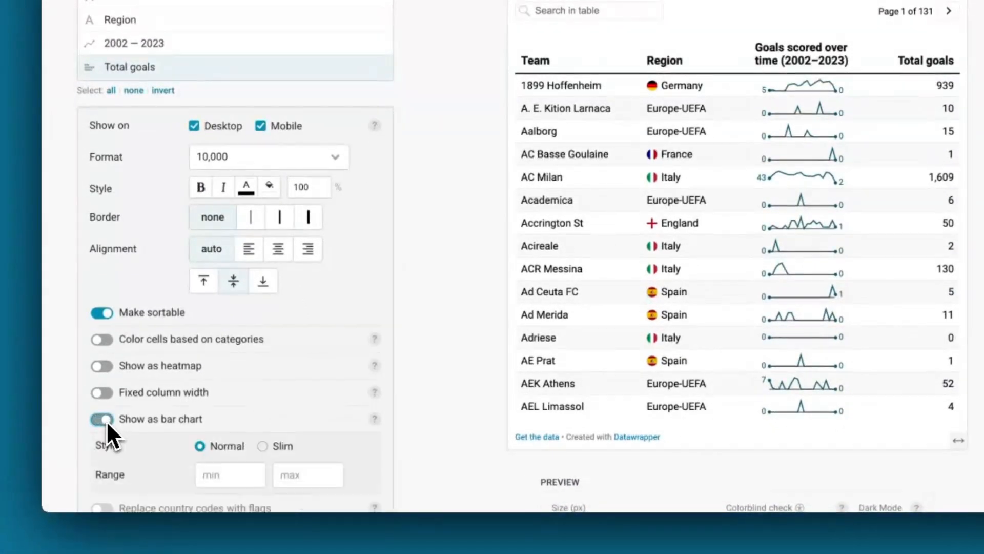
- Set the Total goals bar color to dark blue #15607a and hide the bars' background color
scroll(59, 419, down, 3)
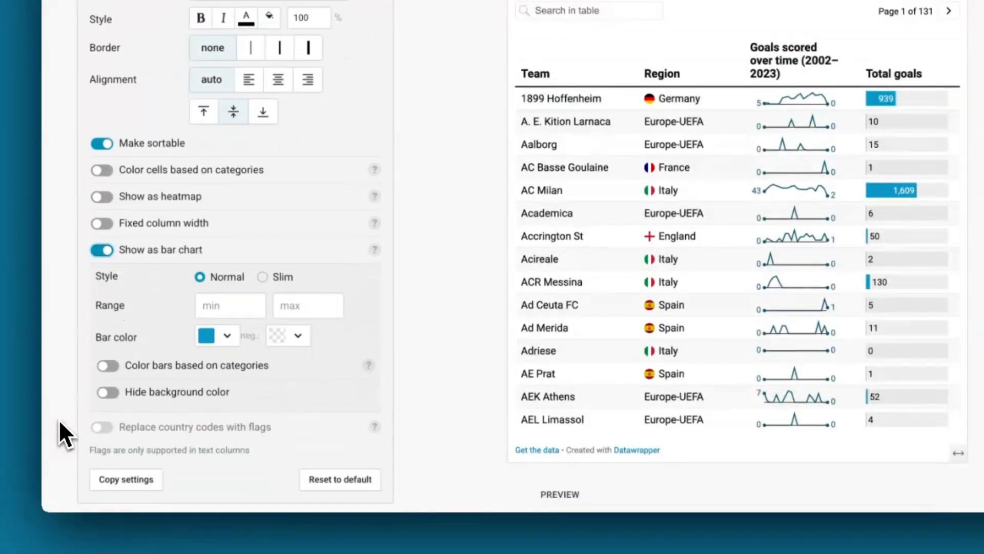
click(228, 333)
click(252, 369)
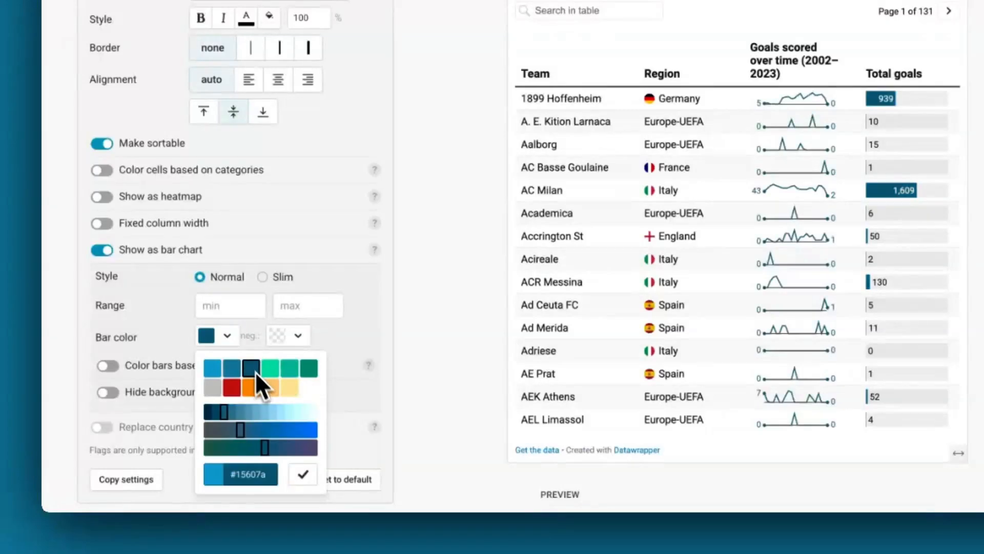
click(303, 474)
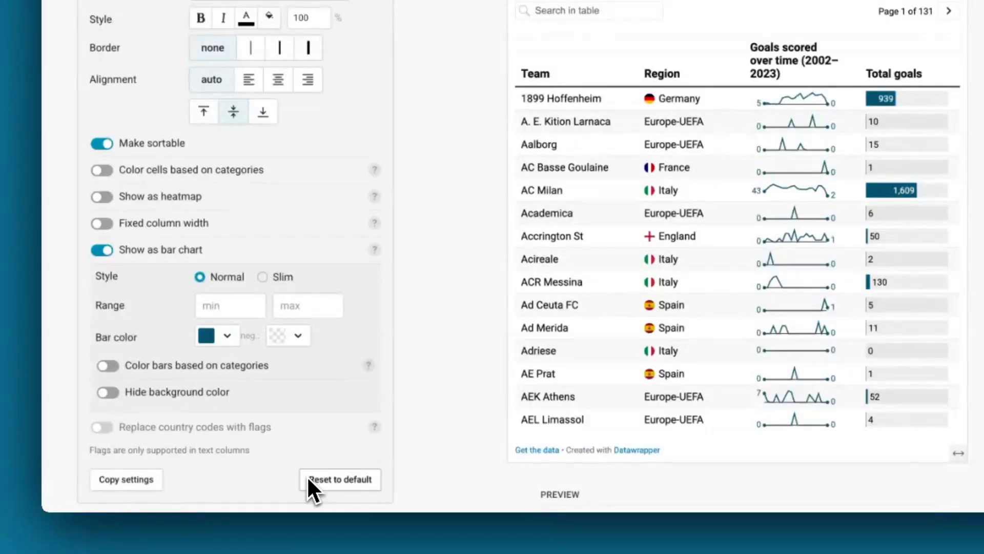
click(107, 393)
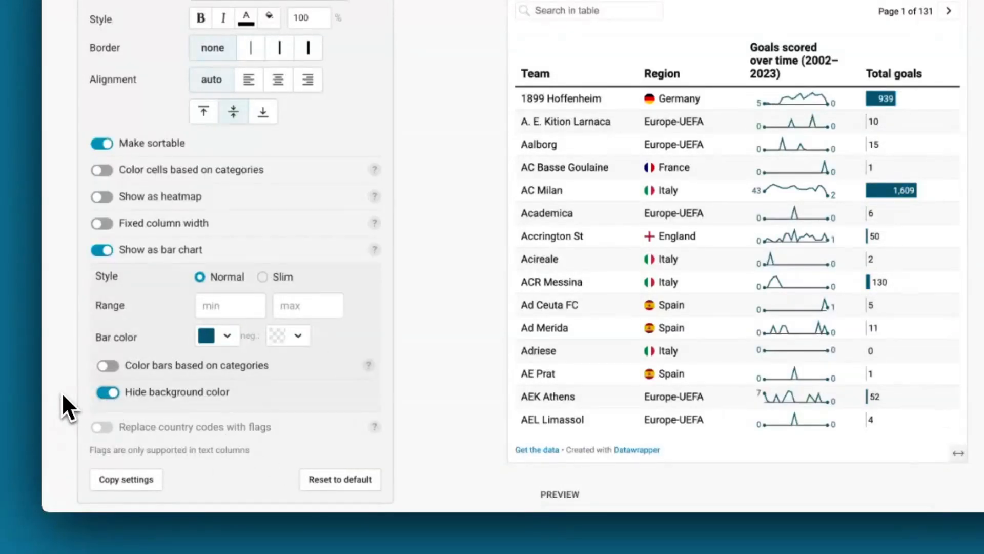
- Give the Barcelona row a light cyan background color, #95fbff
scroll(62, 392, down, 5)
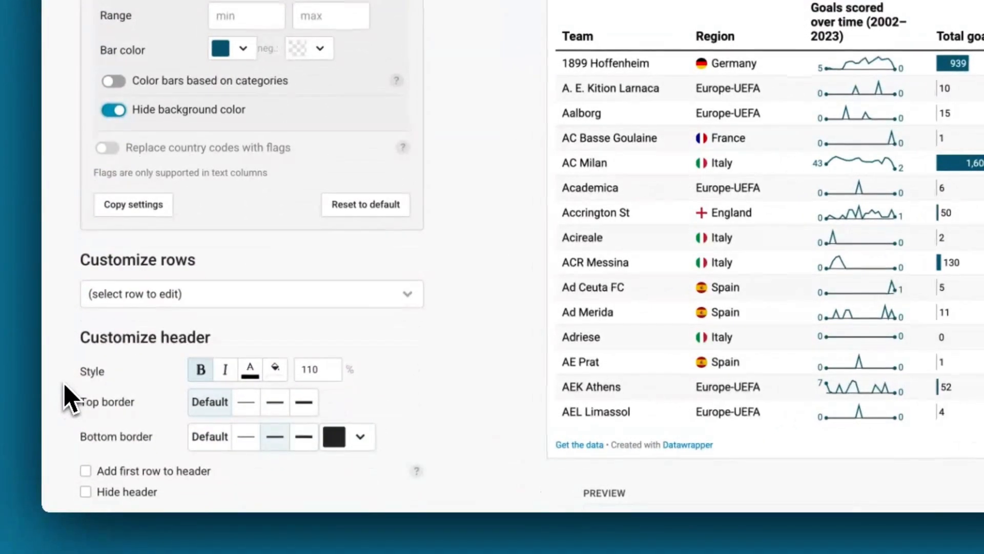
click(222, 295)
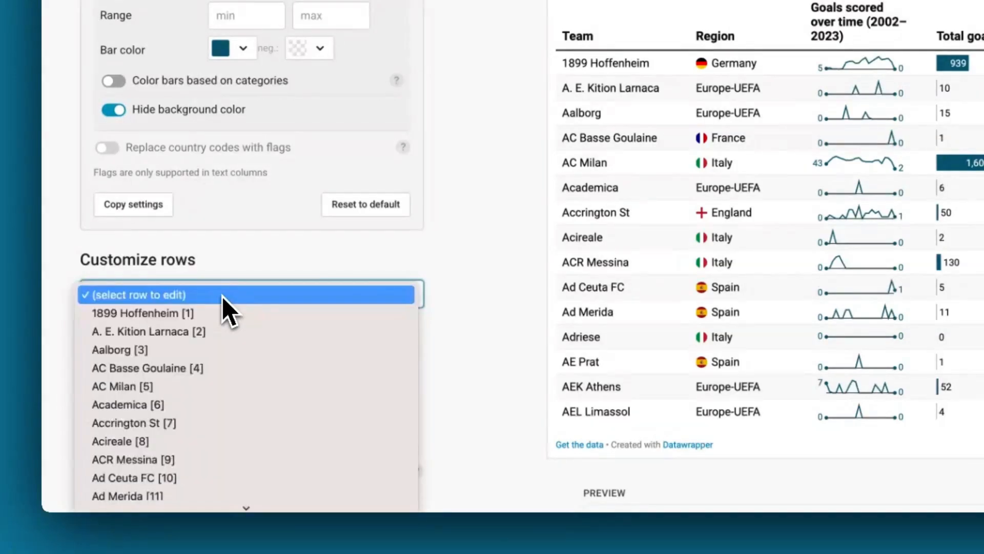
text(barc)
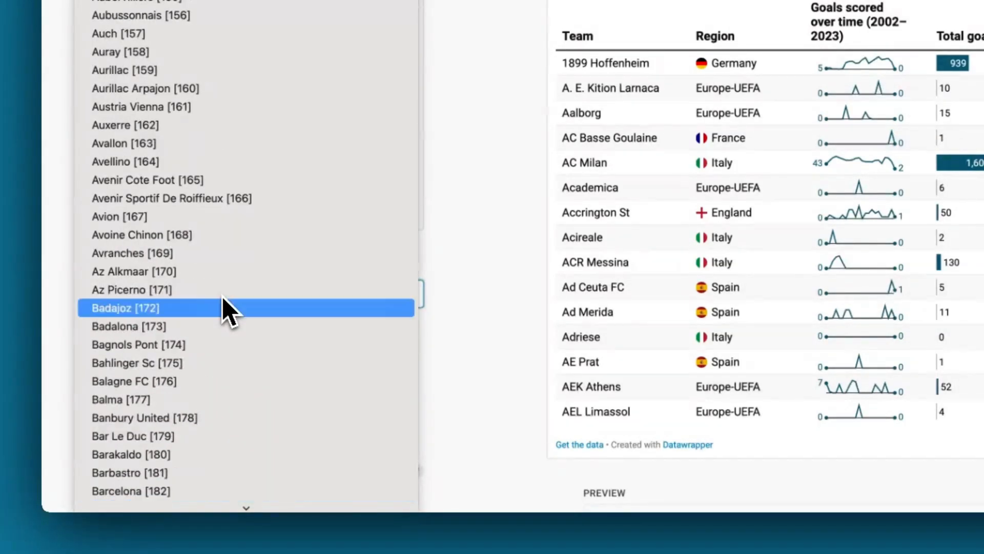
click(207, 489)
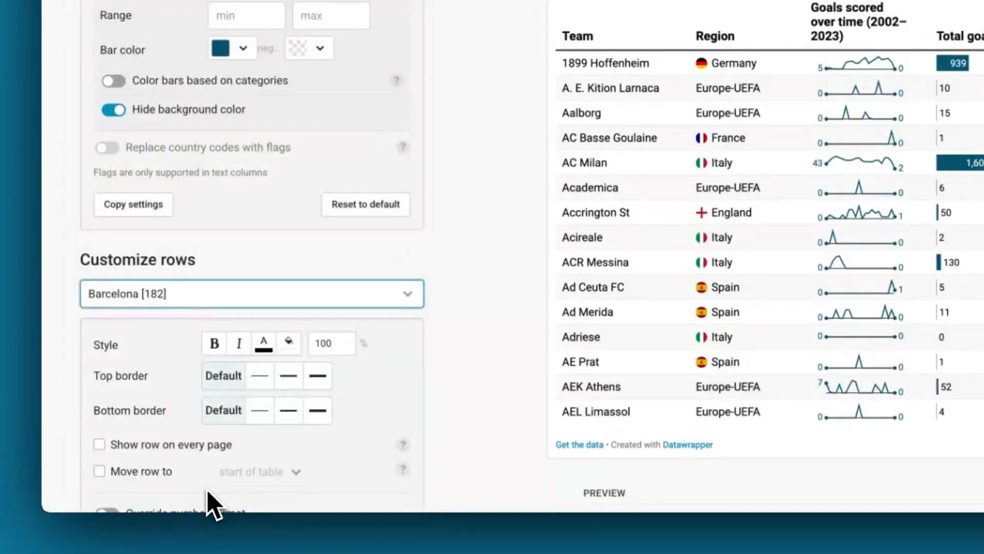
click(289, 343)
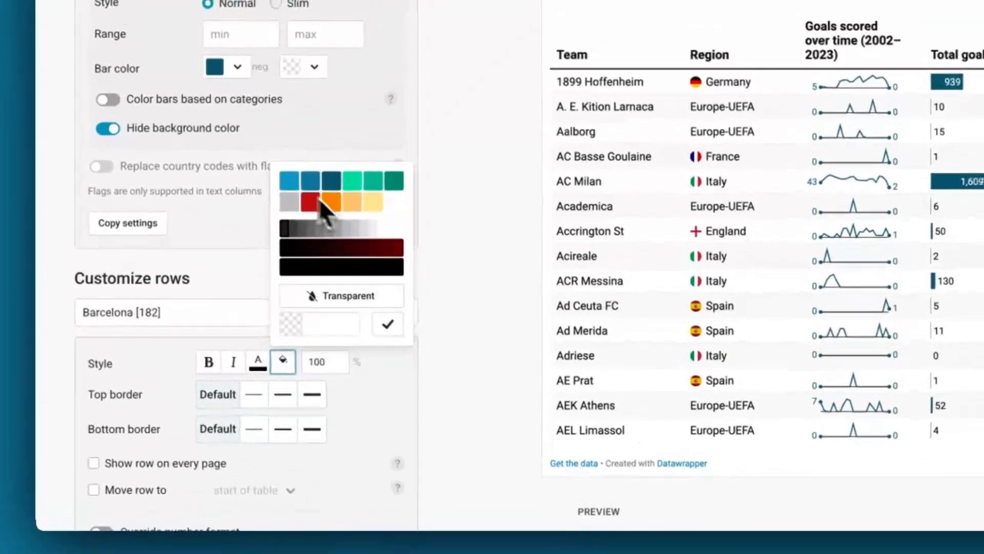
click(293, 161)
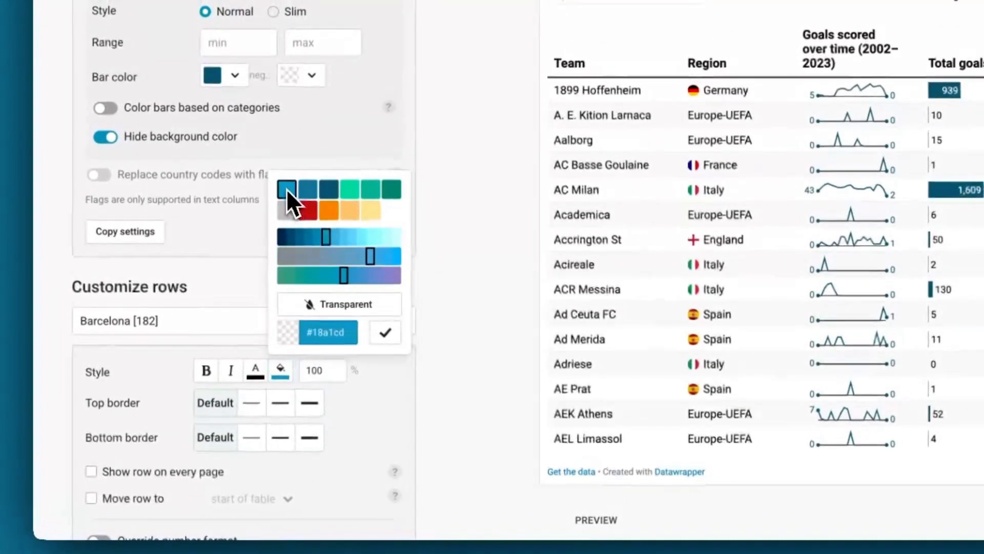
click(370, 237)
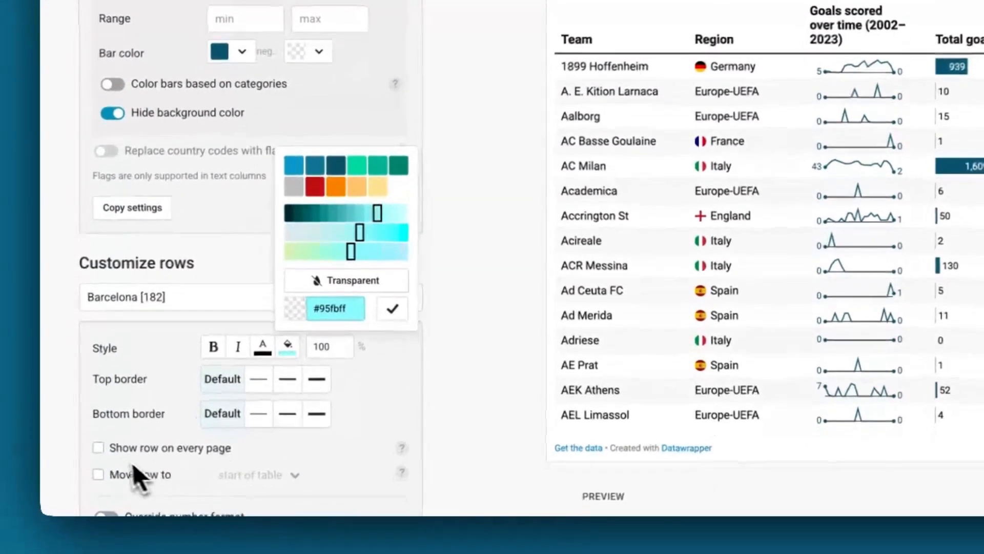
- Show the Barcelona row on every page and move it to the top of the page
click(93, 471)
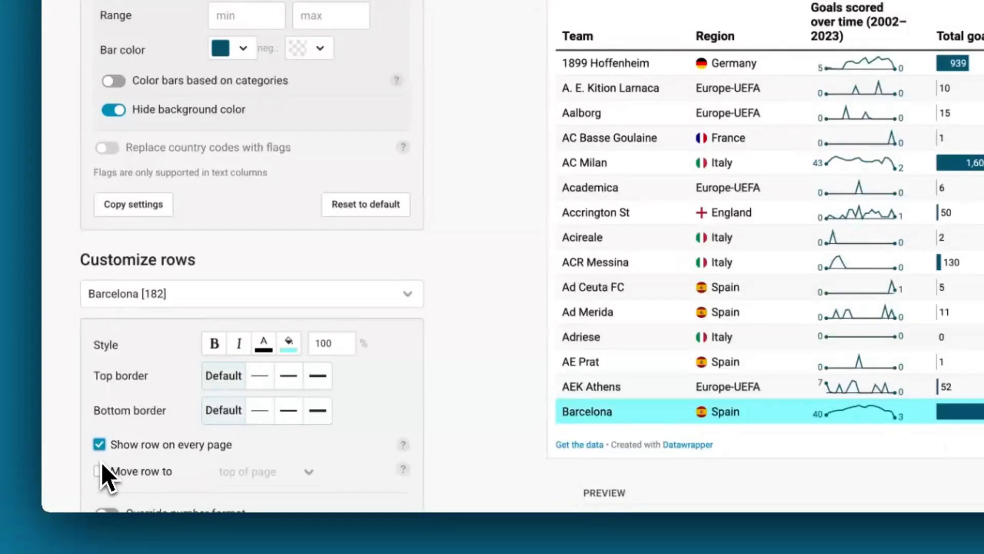
click(99, 470)
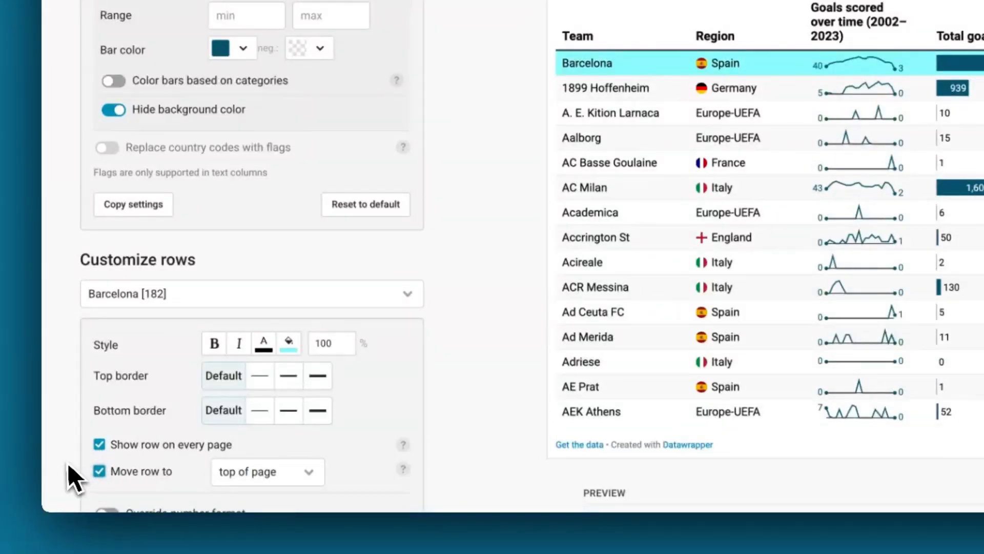
- Move on to annotating the table and set its title to "How did your favorite soccer team do?"
scroll(60, 462, down, 2)
scroll(60, 463, down, 10)
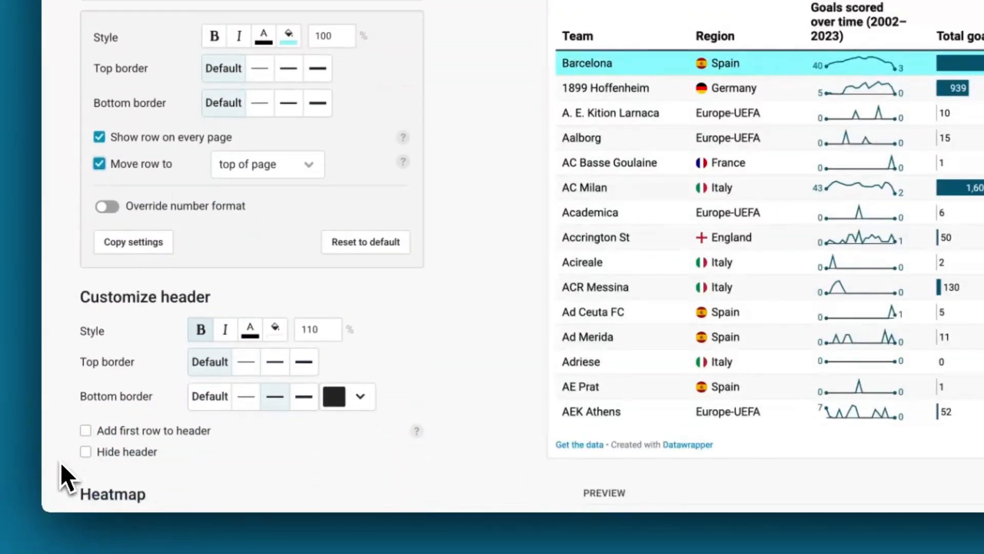
scroll(61, 478, down, 2)
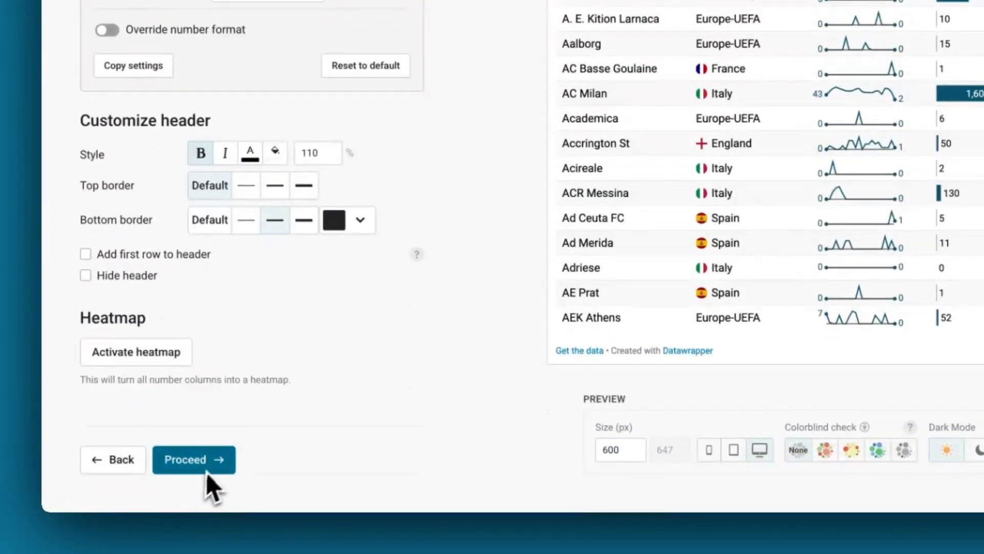
click(217, 458)
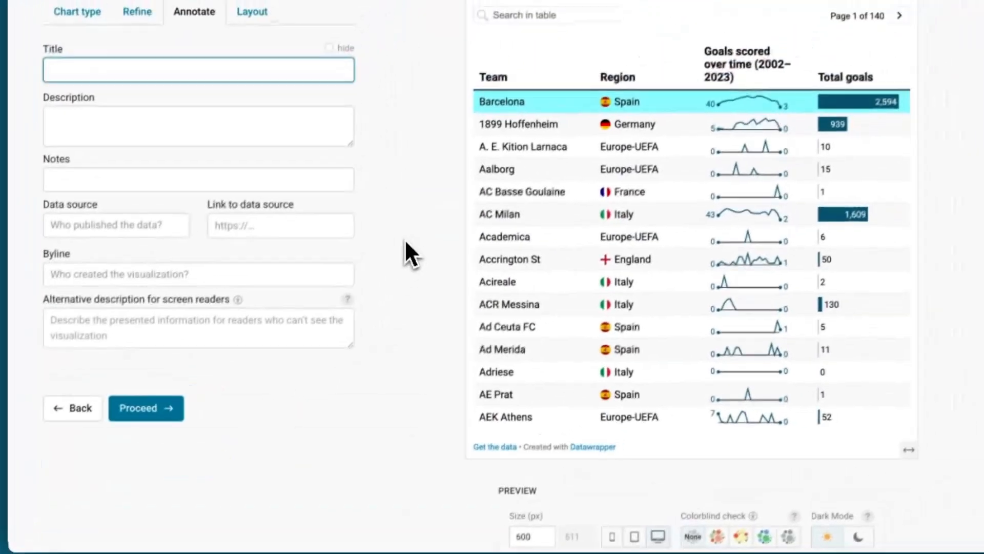
text(How)
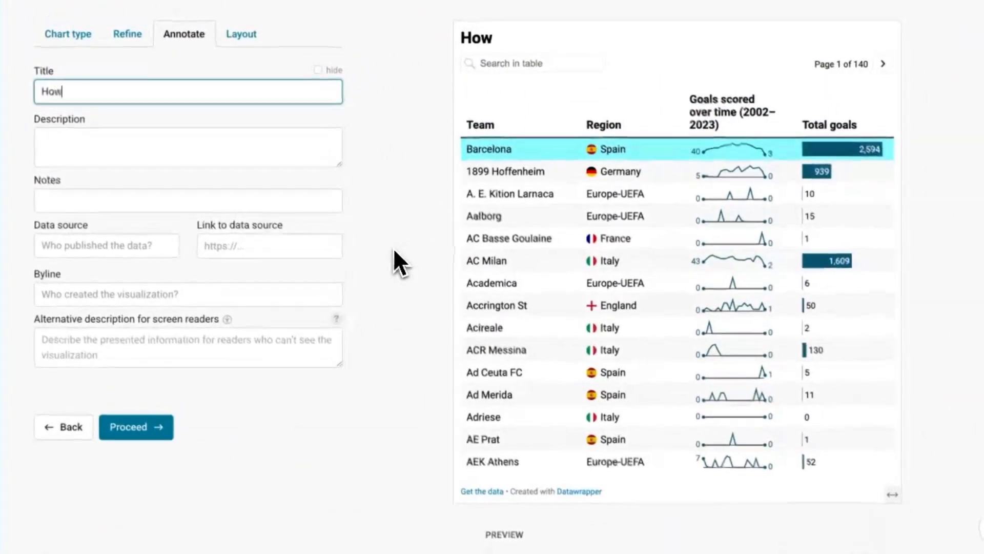
text( did you)
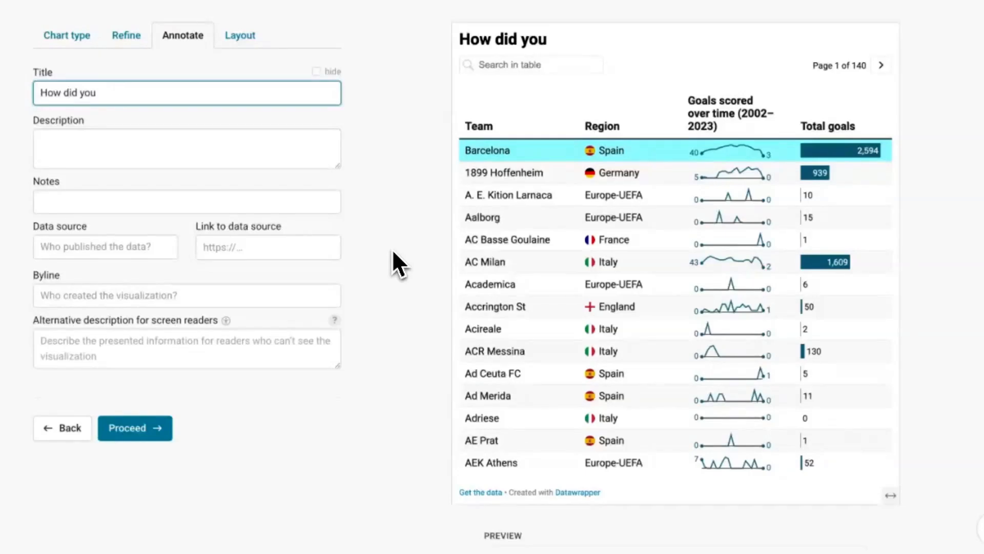
text(r favorite s)
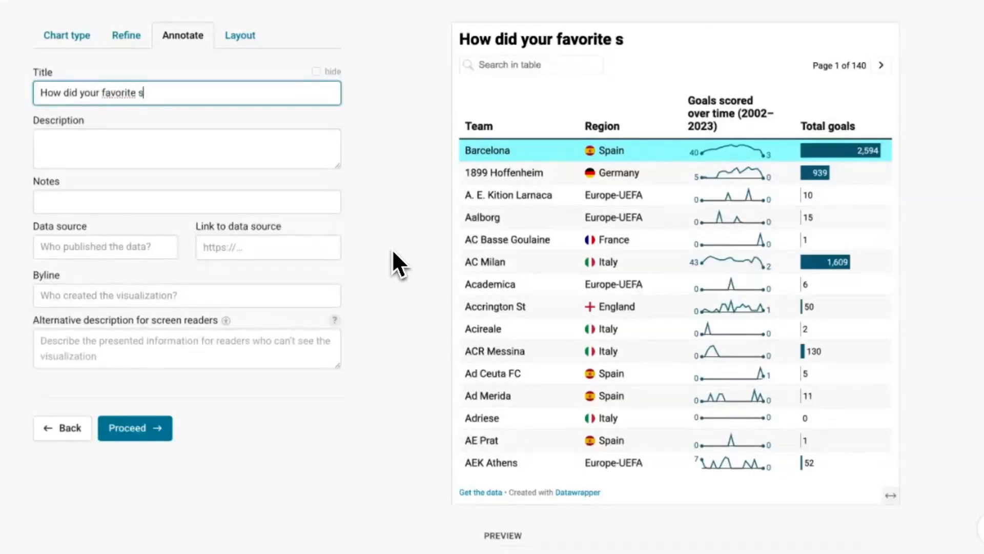
text(occer team do?)
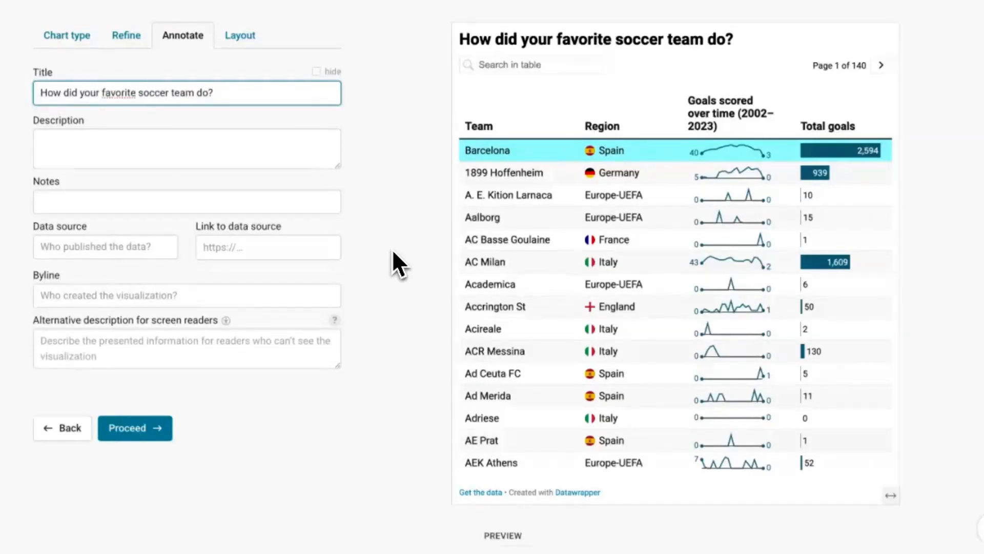
- Set the description to "This table shows goals scored by each European soccer team over time (2002–2023), average goals per season and total goals."
key(Tab)
text(This table shows goals scored by each European soccer team over time (2002–2023), average goals per season and total goals.)
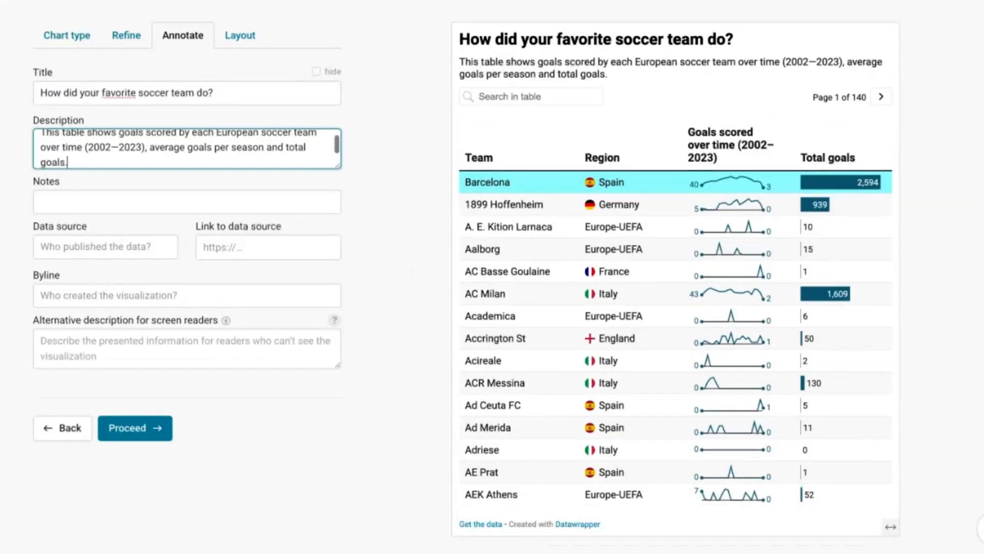
click(41, 201)
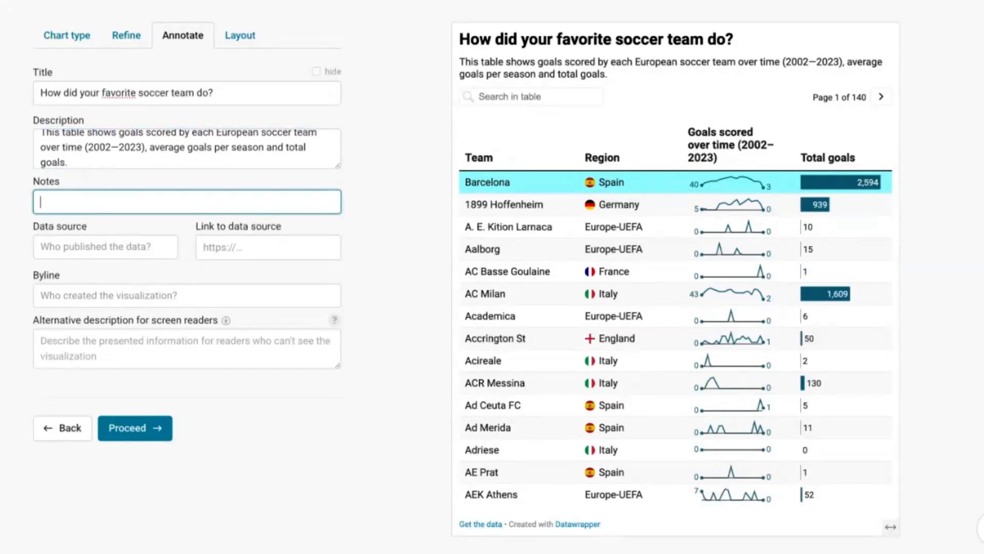
text(Data includes 2022/2023 season)
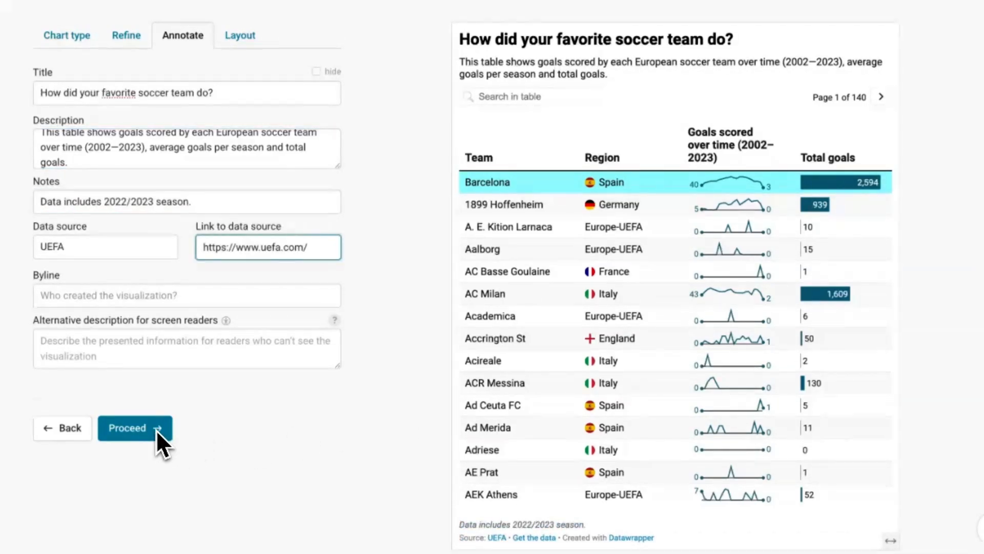
- Enable automatic dark mode in the table's layout settings
click(156, 429)
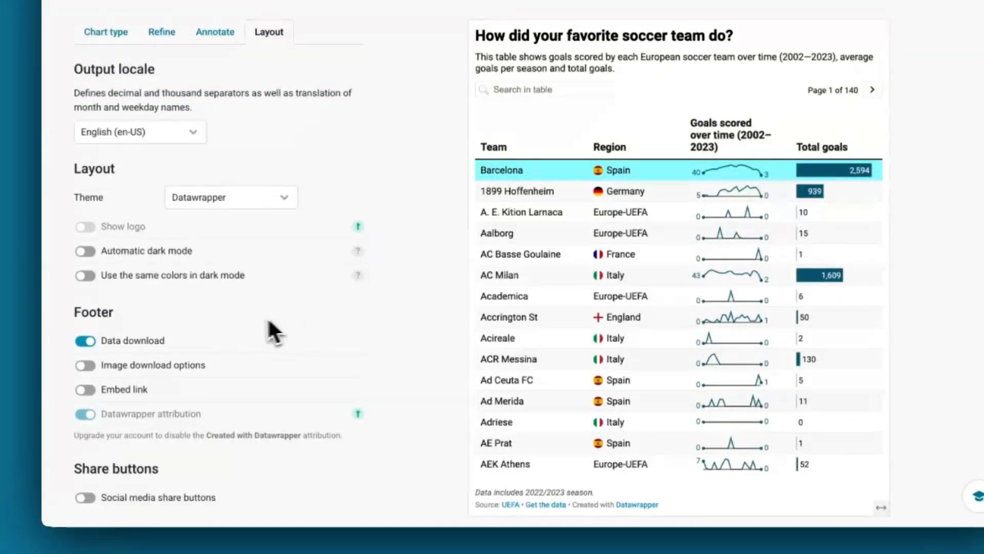
click(87, 251)
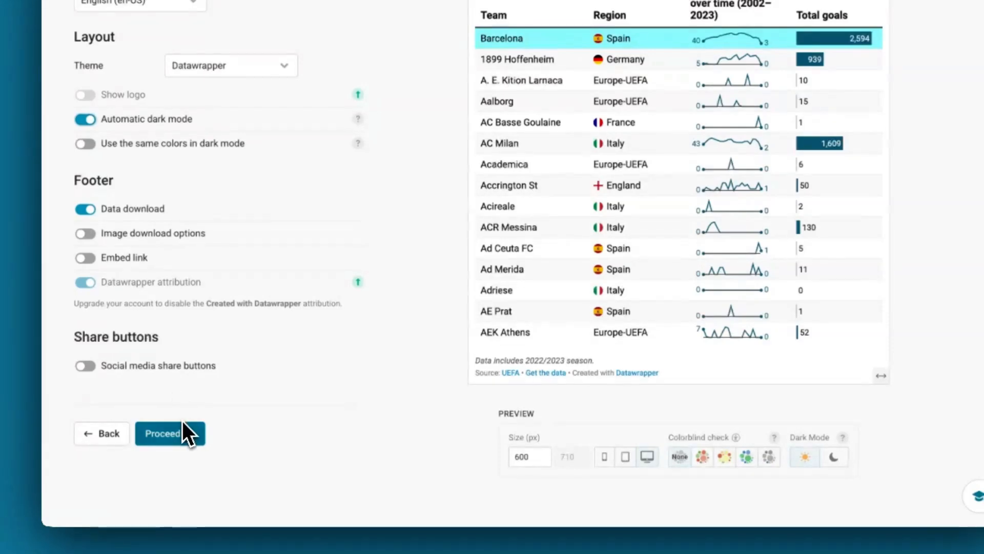
- Publish the visualization and look through its sharing, embedding, reuse, export and duplication options
click(189, 432)
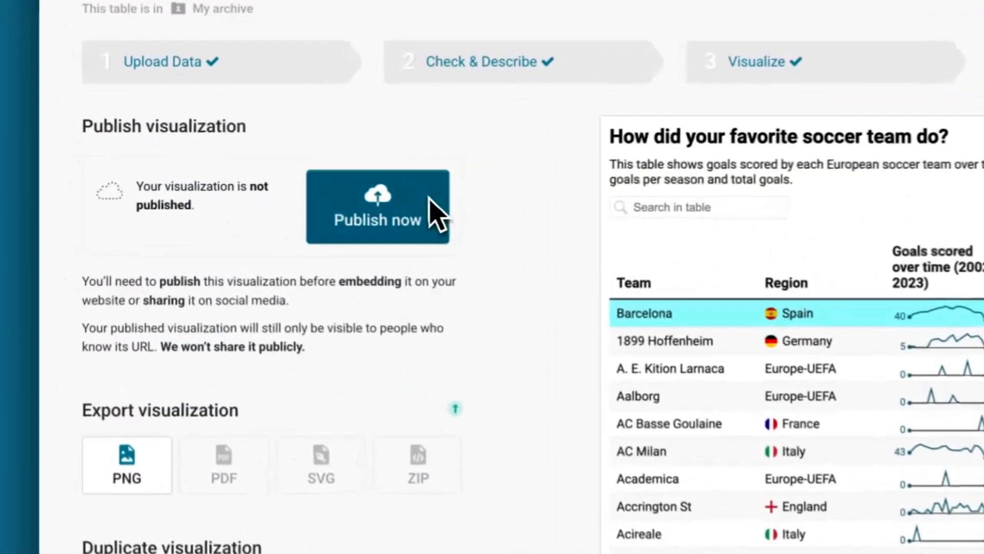
click(435, 214)
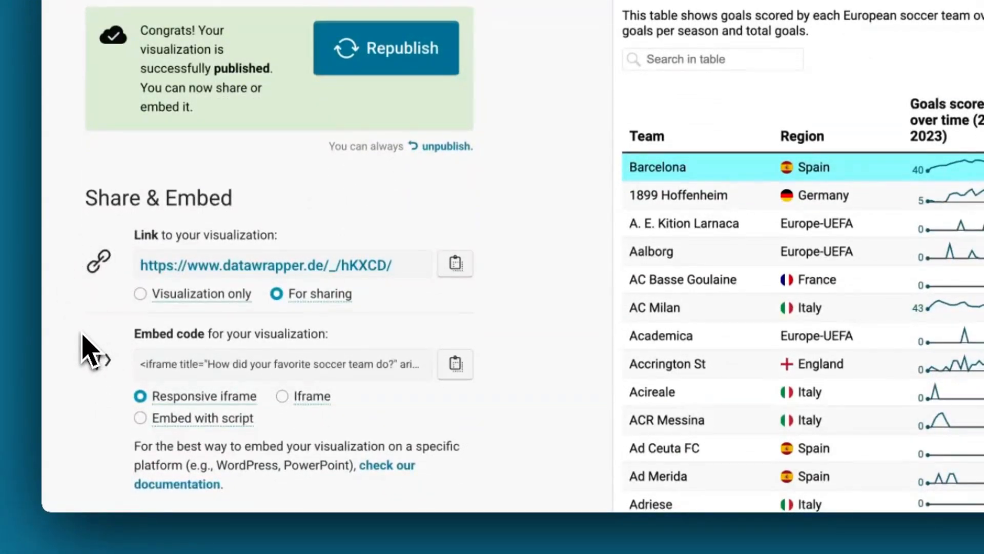
scroll(84, 350, down, 6)
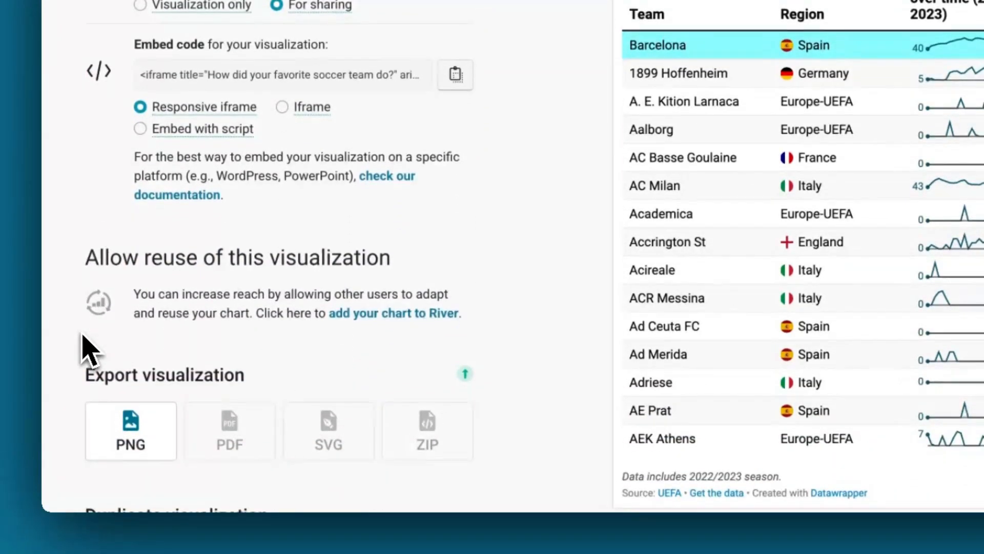
scroll(85, 350, down, 2)
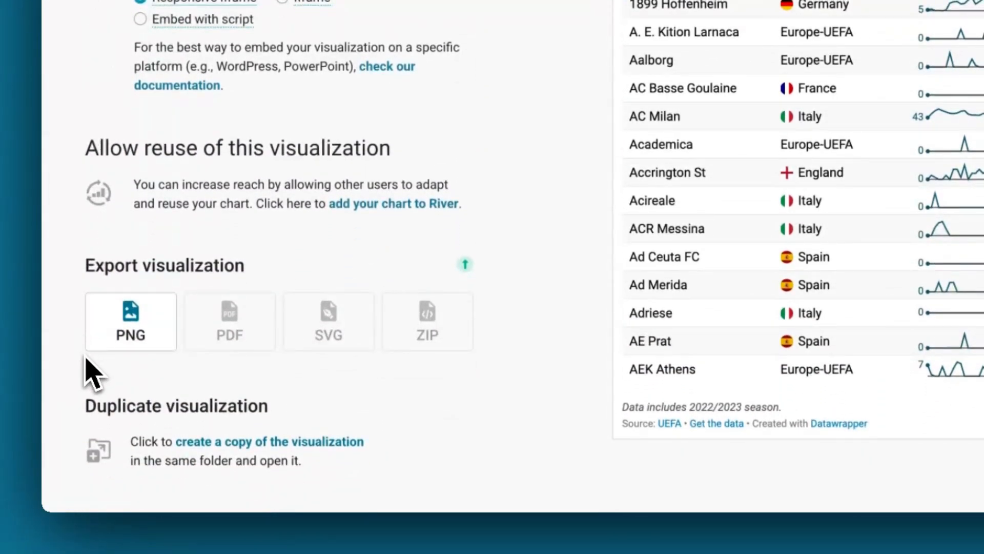